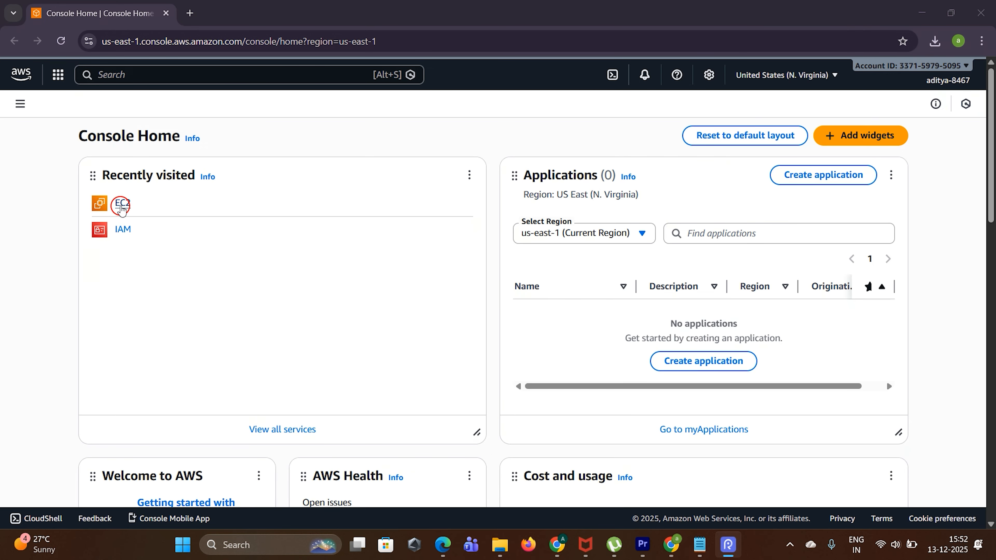
Open EC2 in a new browser tab, start launching an instance, and dismiss the walkthrough banner.
right_click(117, 205)
left_click(161, 223)
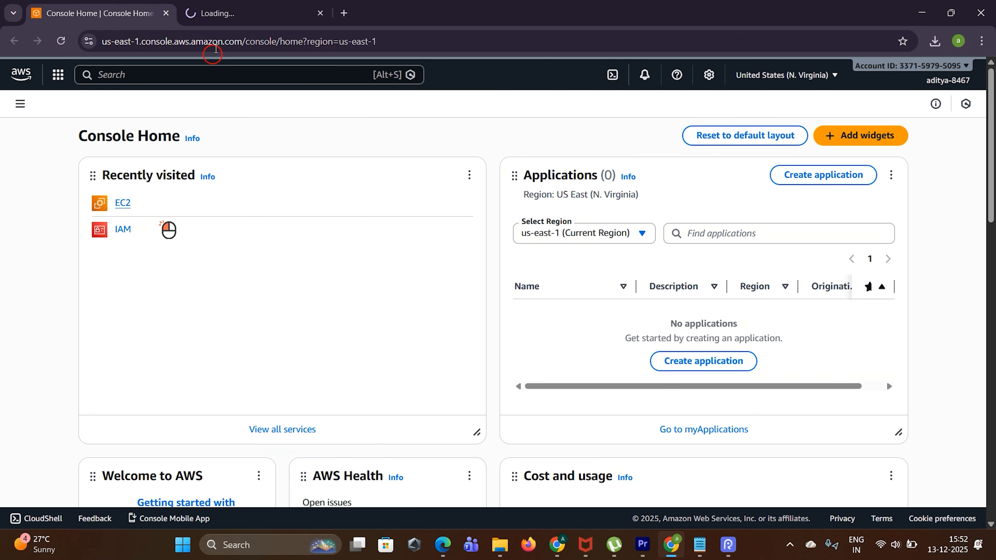
left_click(234, 14)
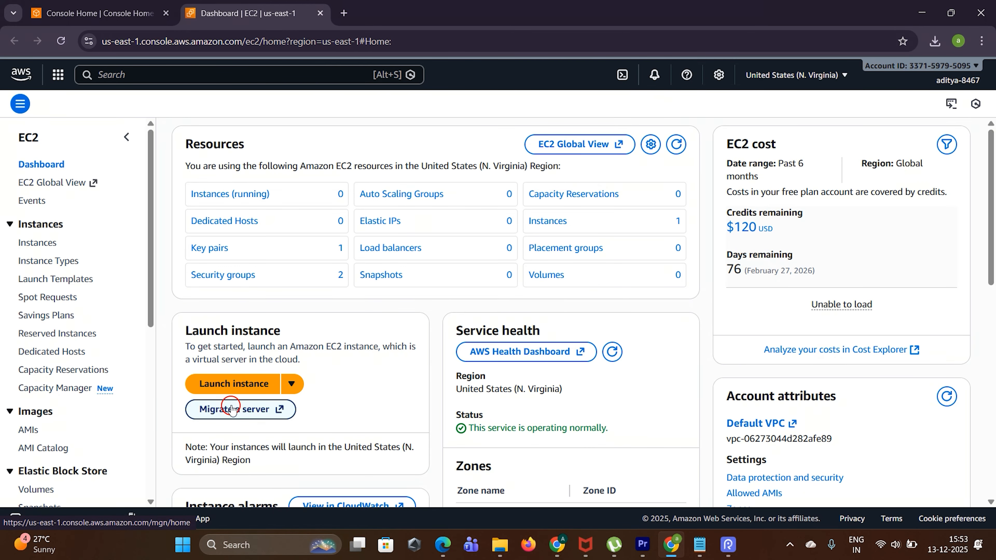
left_click(244, 390)
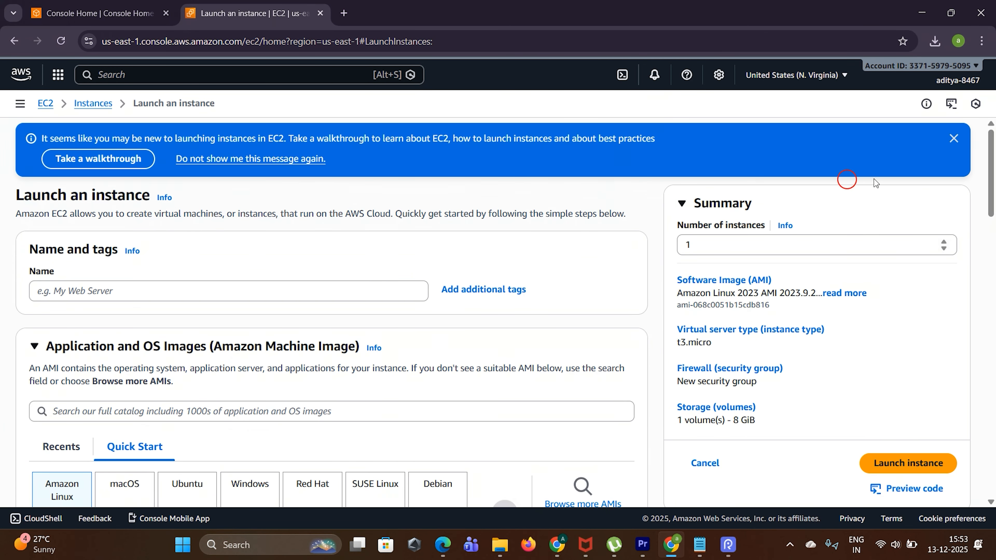
left_click(954, 135)
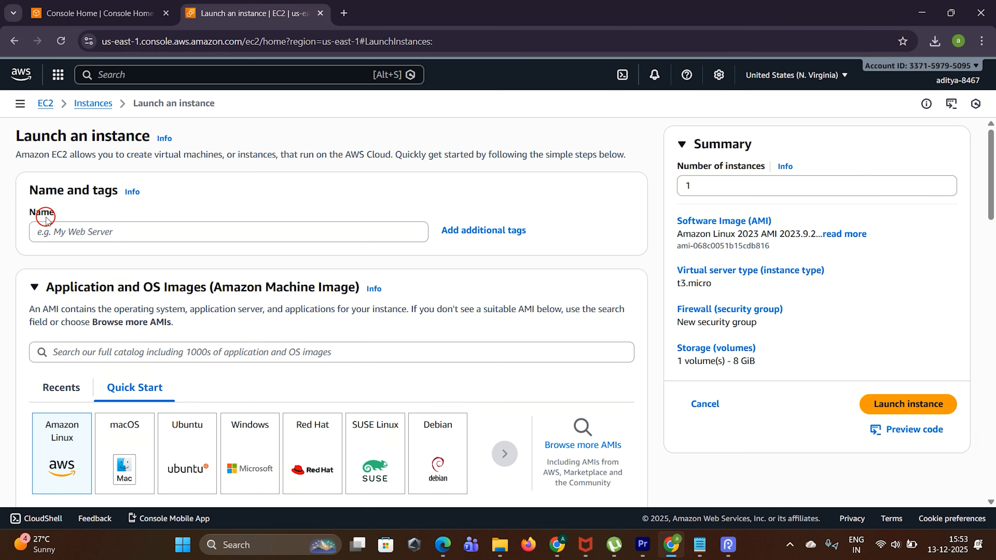
left_click(92, 232)
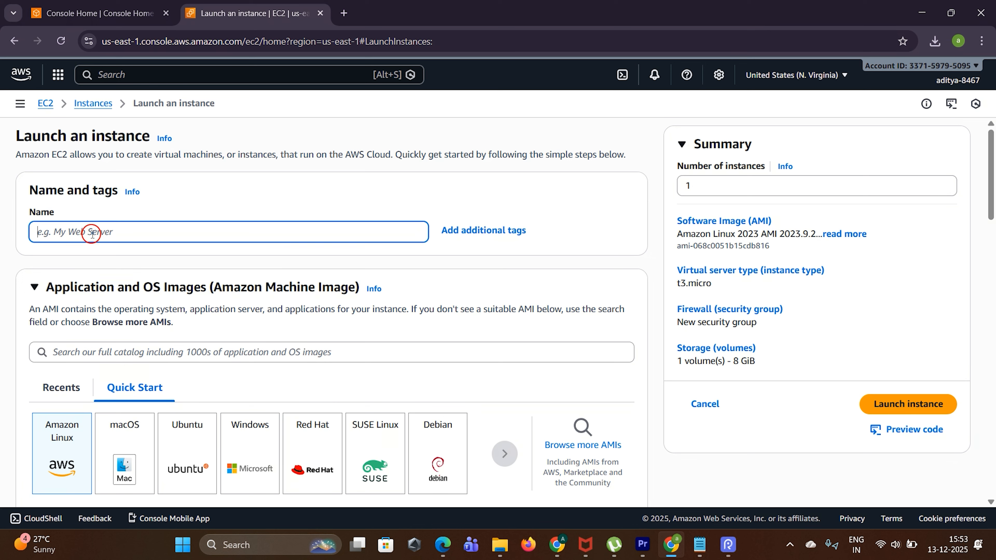
type("test-aditya-server")
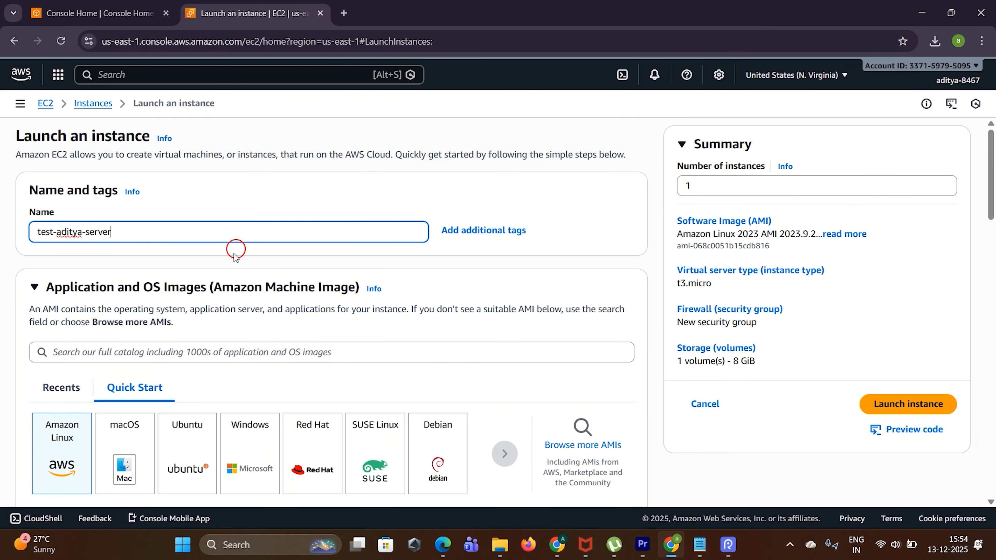
left_click(481, 232)
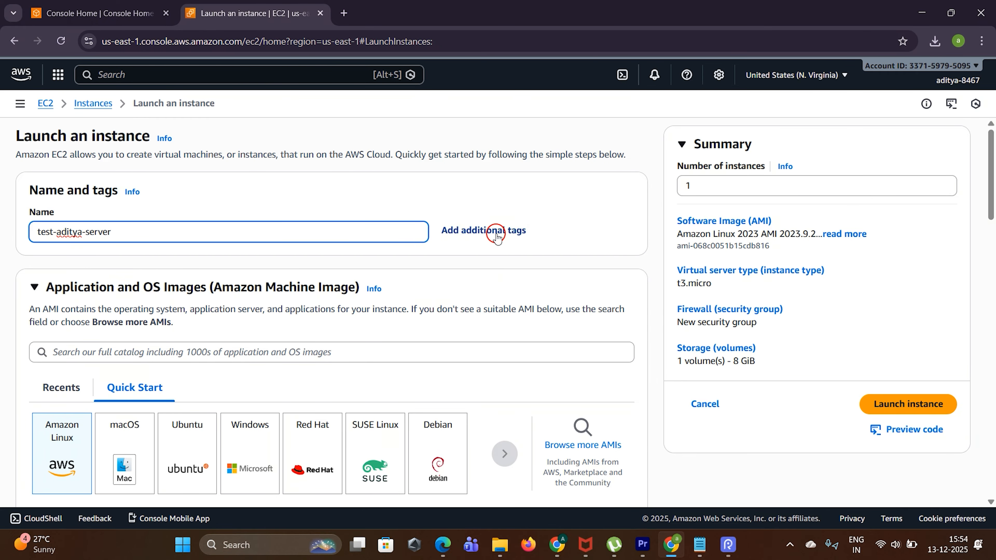
left_click(94, 289)
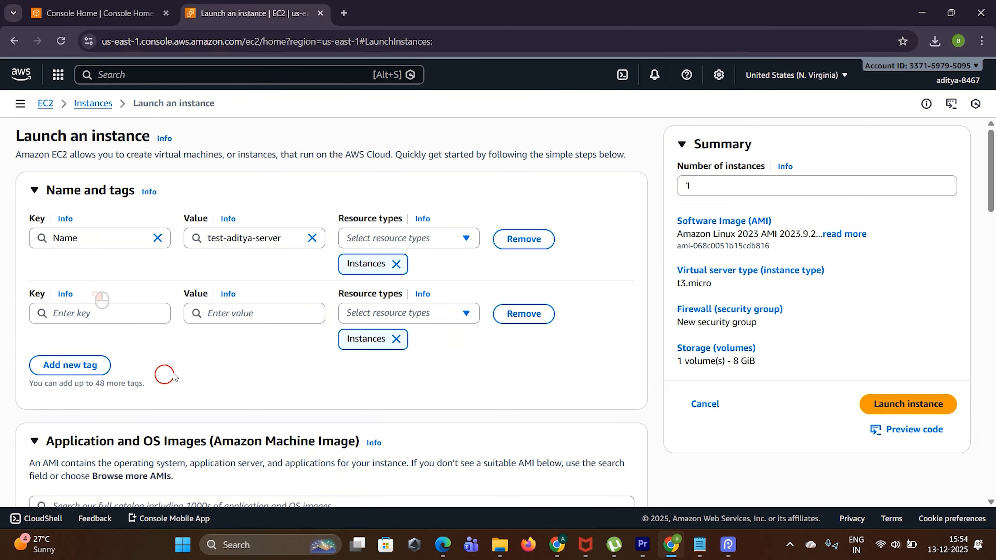
left_click(391, 313)
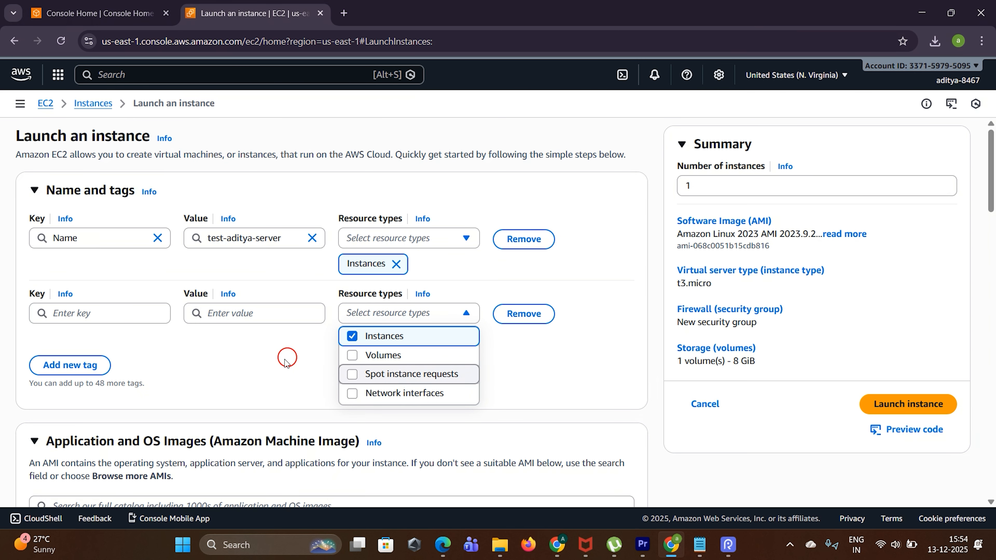
left_click(560, 351)
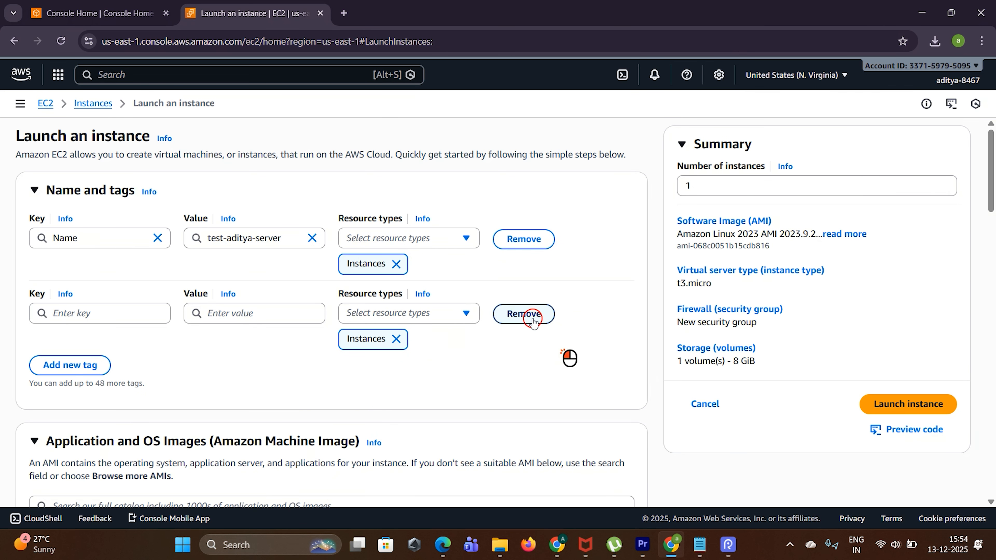
left_click(530, 316)
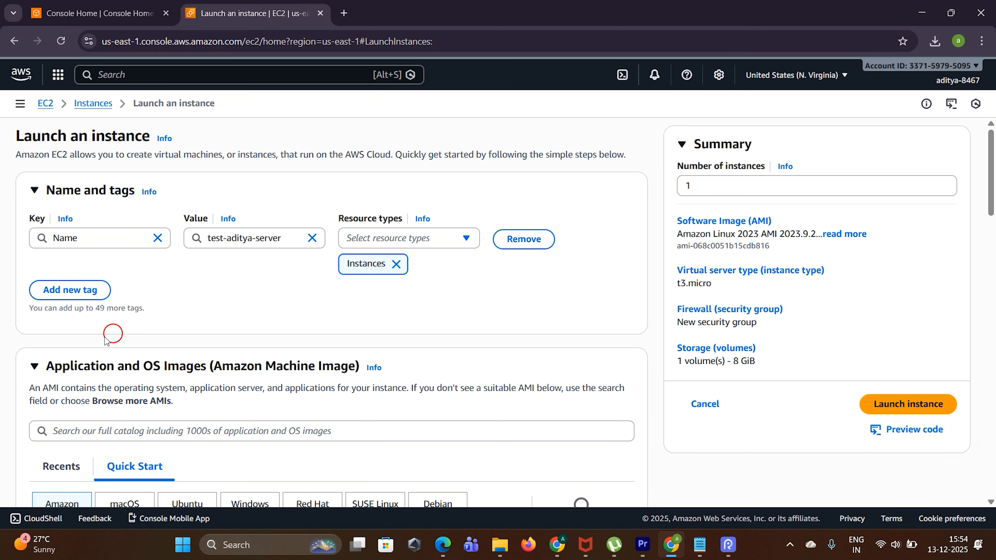
Name the instance with "test-", the account holder's first name and "-server".
left_click(269, 223)
type("test")
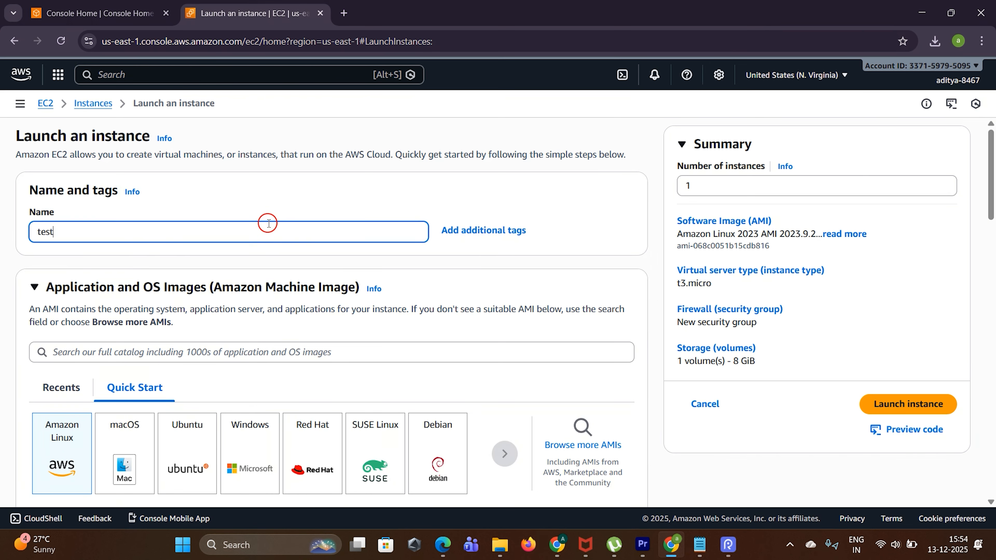
type("-aditya-serve")
key("BackSpace")
type("ver")
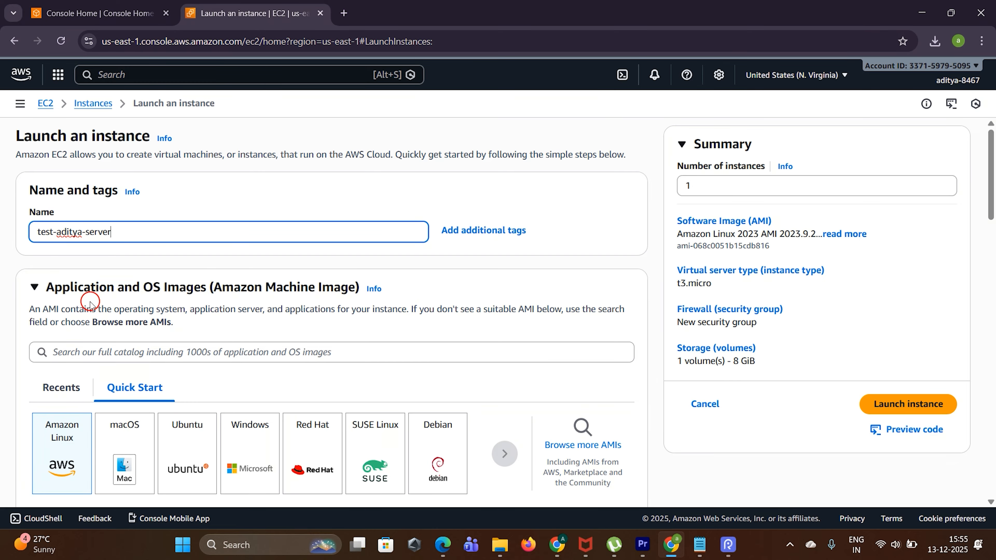
Choose the Amazon Linux quick start image with the Amazon Linux 2023 kernel-6.1 AMI.
scroll(270, 302, "down", 1)
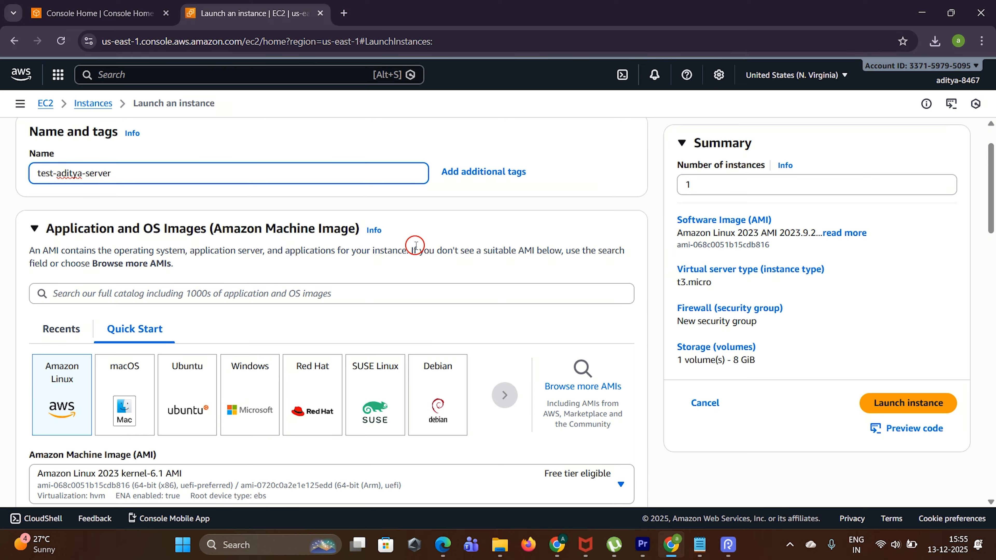
scroll(54, 362, "down", 2)
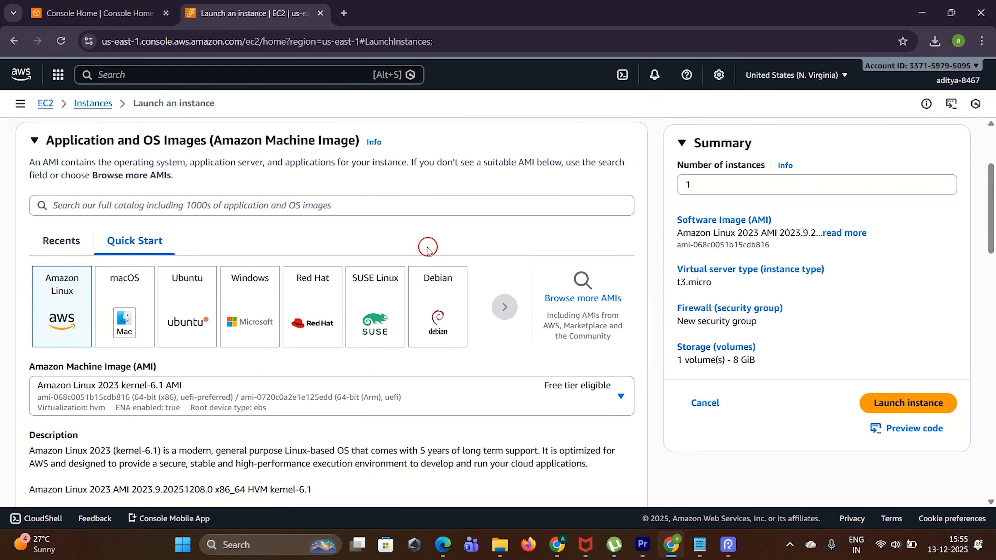
left_click(79, 298)
scroll(398, 244, "down", 1)
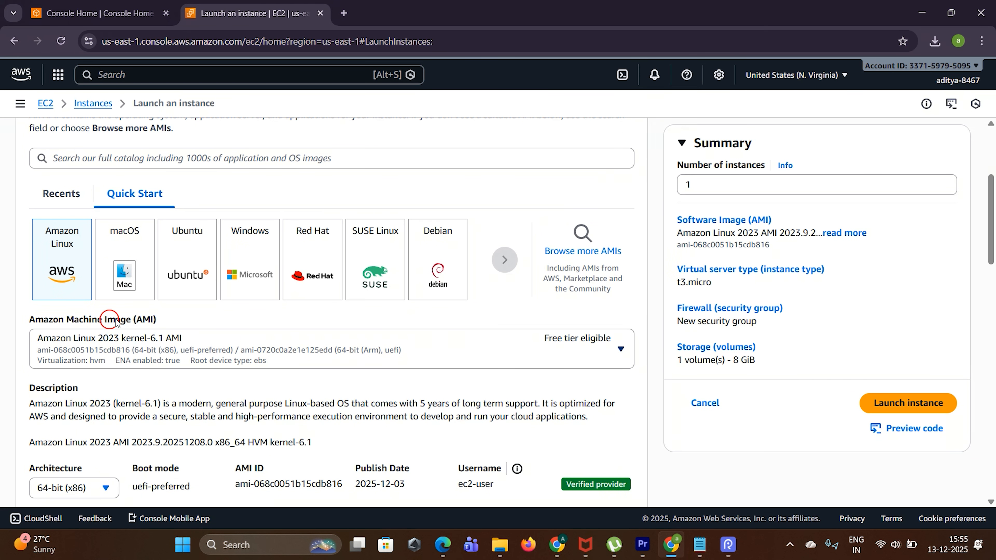
left_click(302, 337)
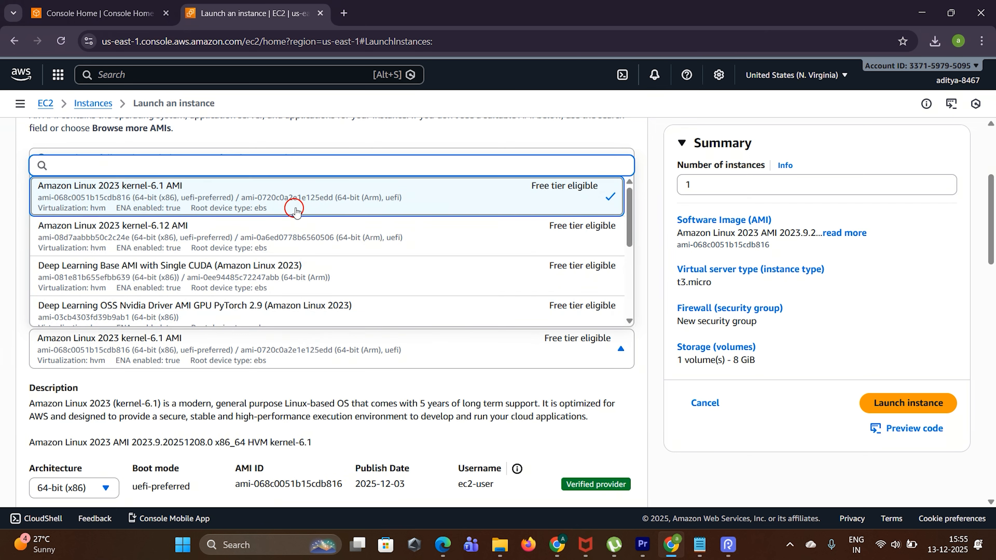
left_click(275, 211)
left_click(557, 206)
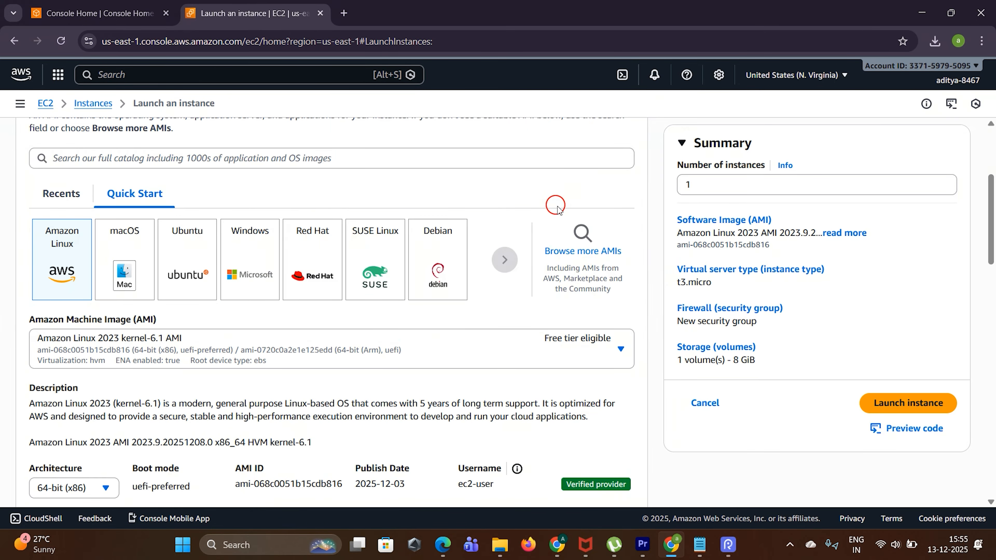
scroll(192, 386, "down", 2)
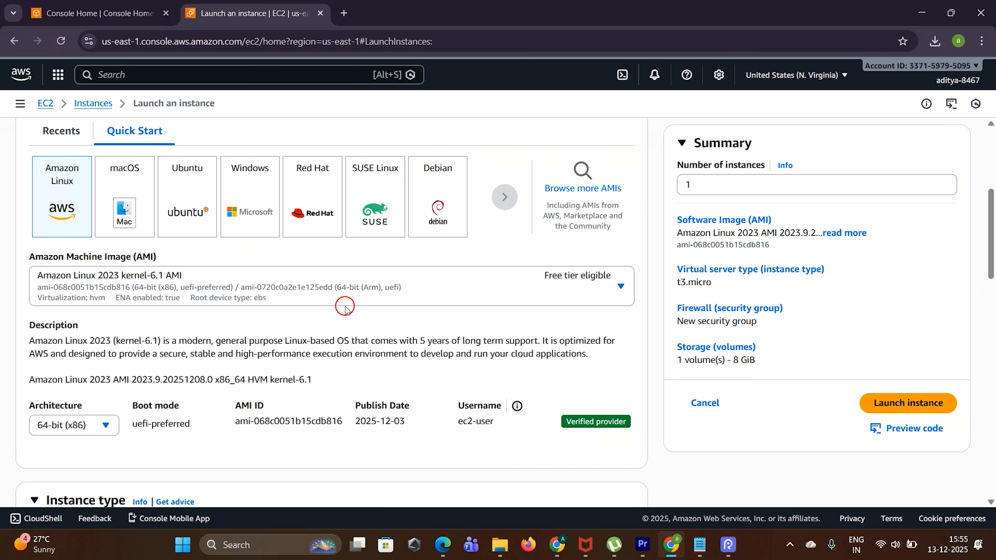
left_click(438, 301)
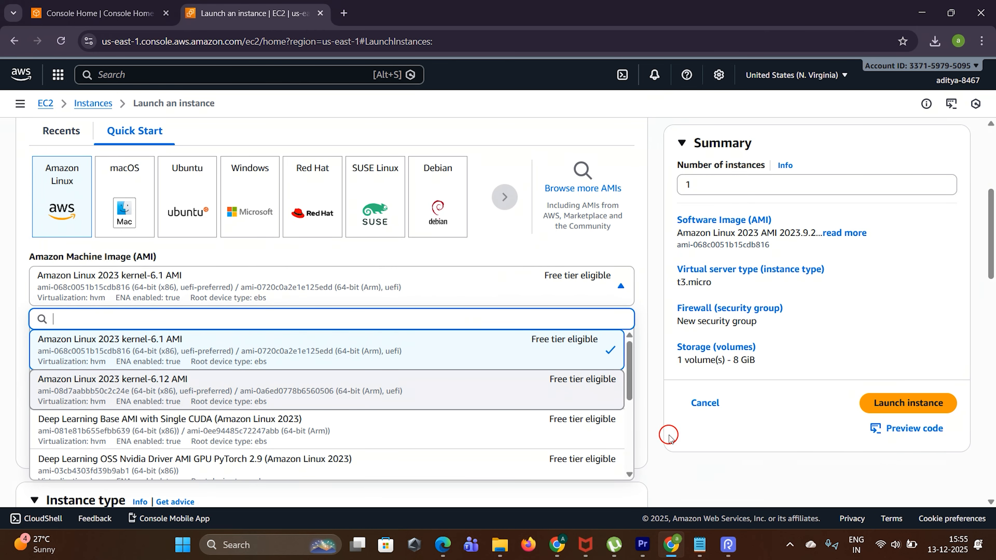
left_click(663, 447)
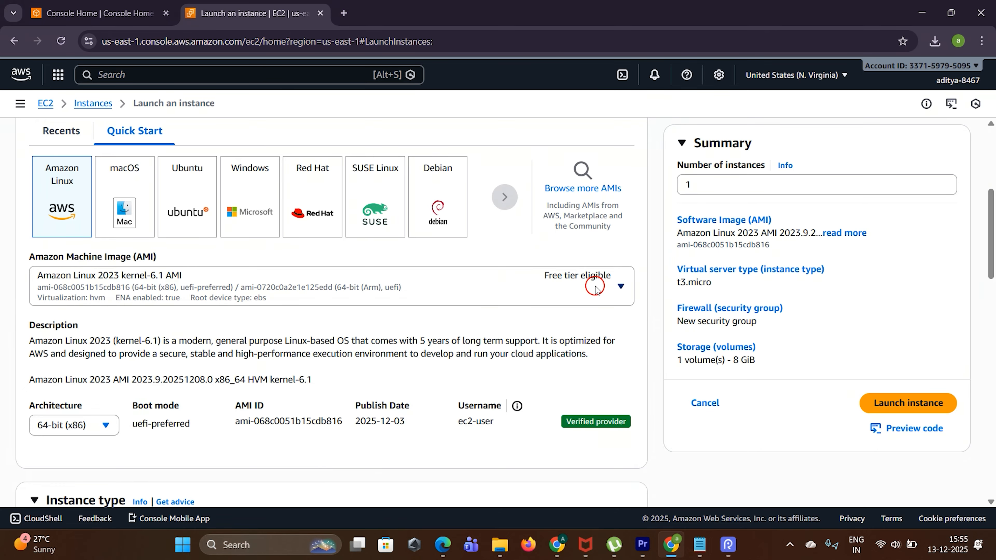
Set the AMI architecture to 64-bit (x86) and read the note about the default username.
scroll(595, 286, "down", 1)
scroll(100, 286, "down", 1)
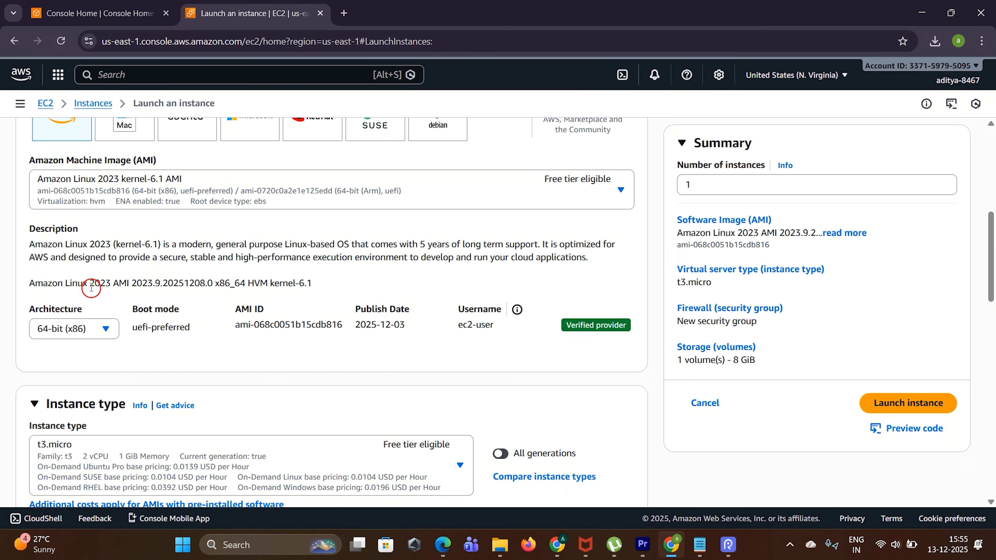
left_click(98, 331)
left_click(94, 349)
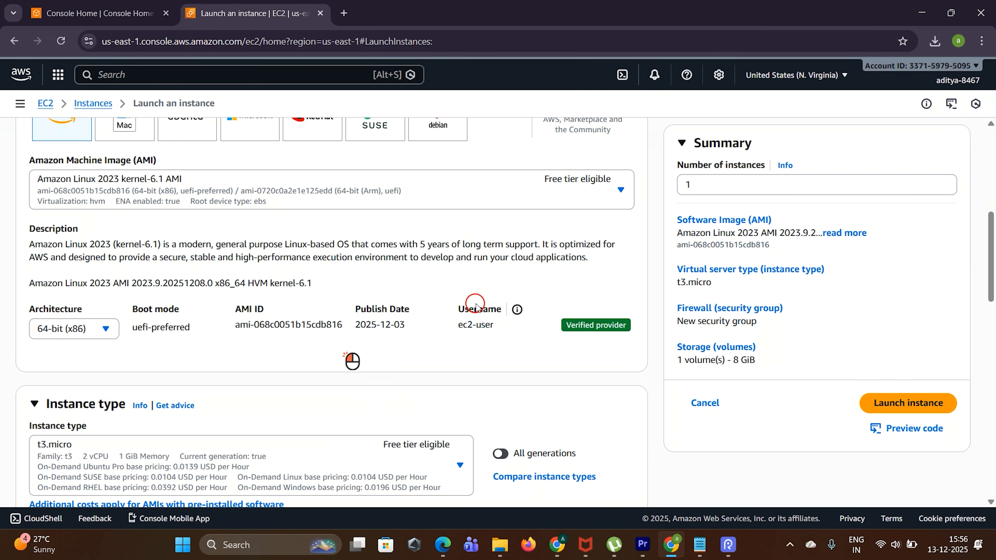
left_click(517, 310)
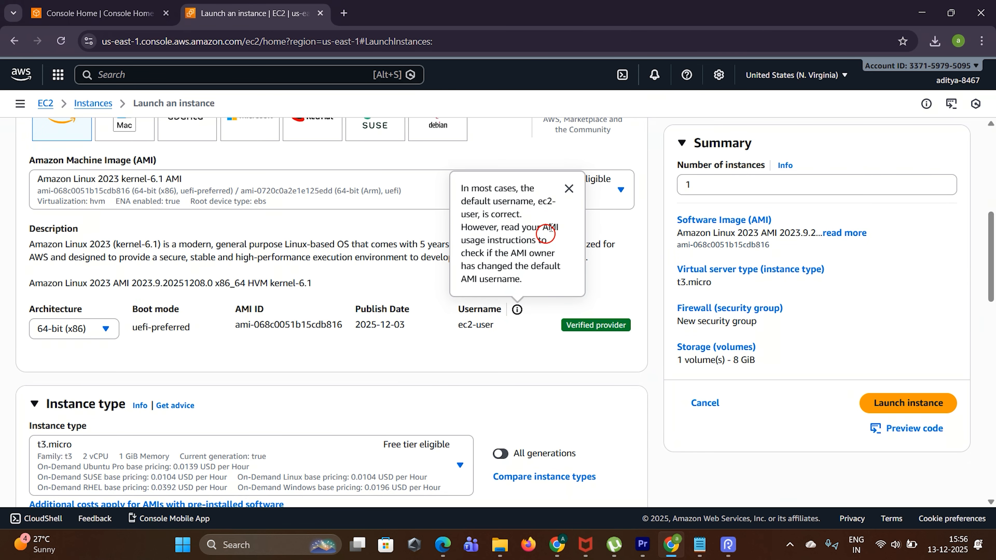
left_click(568, 189)
Examine the available instance types with their vCPU, memory, pricing and free tier eligibility, keeping t3.micro.
scroll(326, 313, "down", 3)
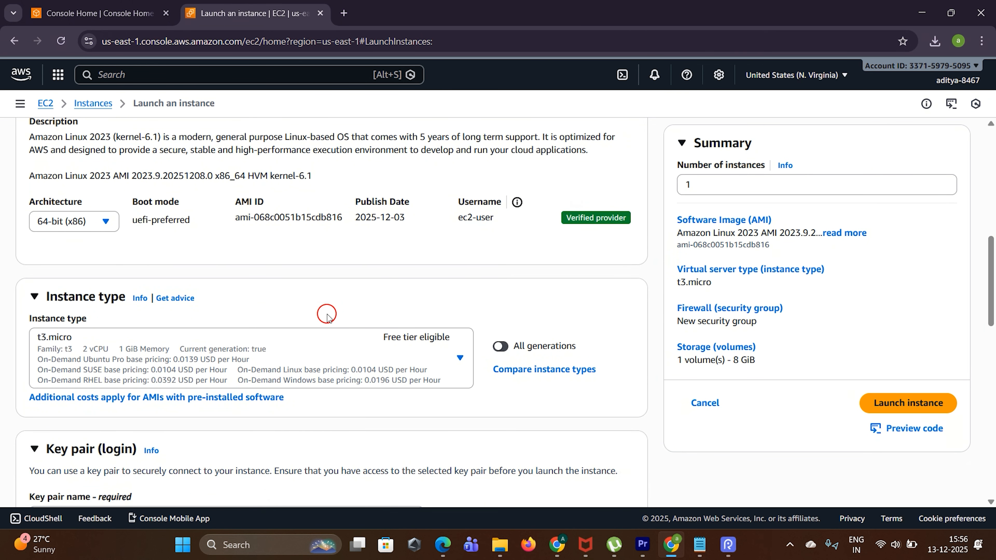
scroll(327, 314, "down", 2)
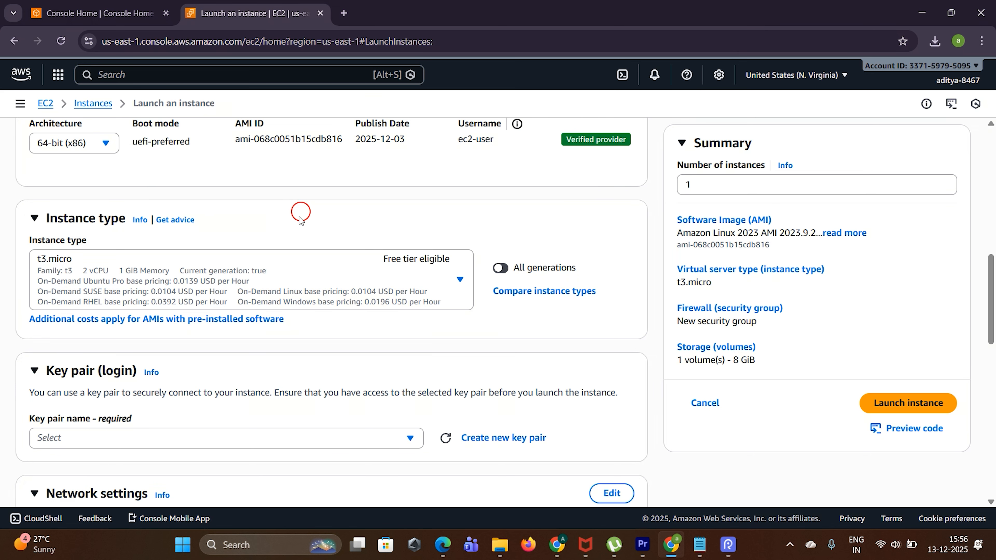
left_click(271, 271)
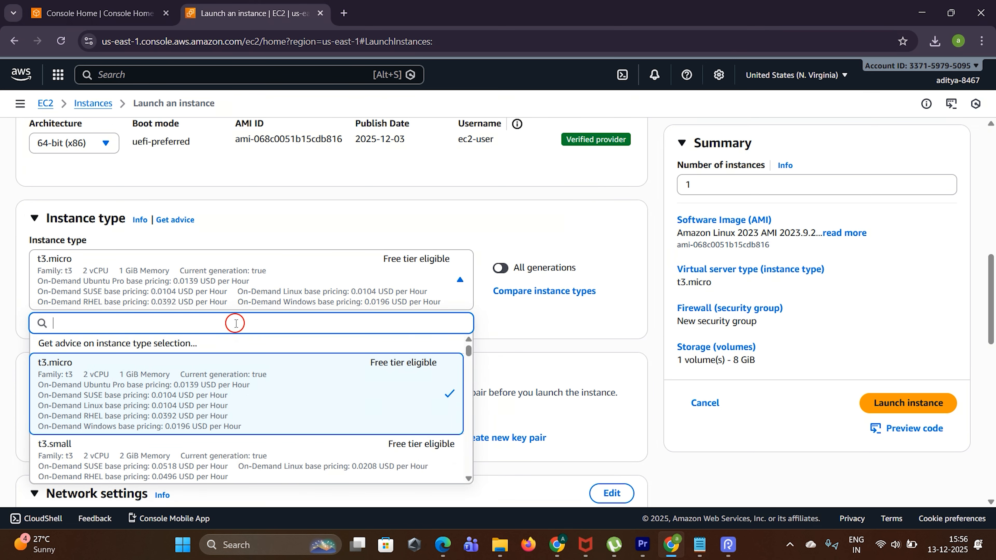
scroll(235, 323, "down", 5)
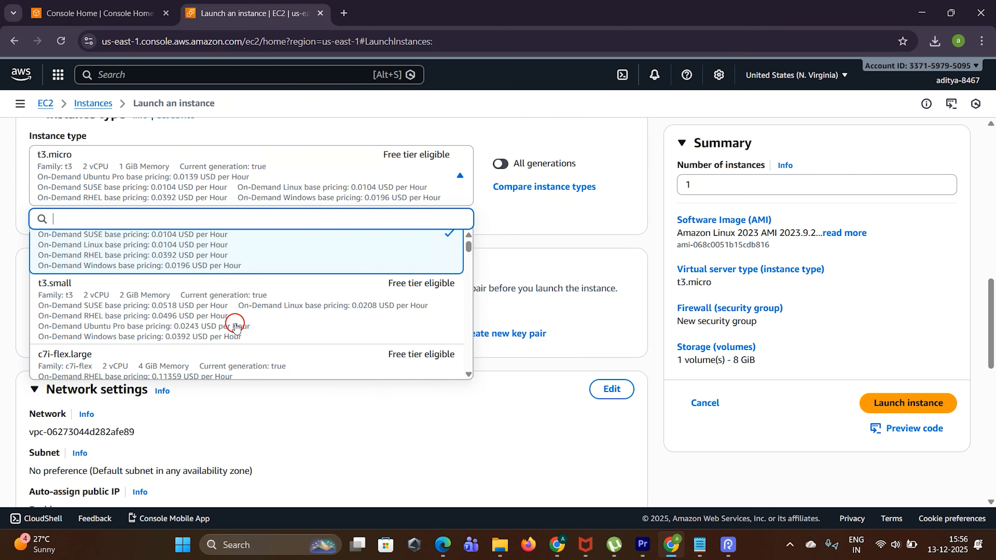
scroll(235, 325, "down", 3)
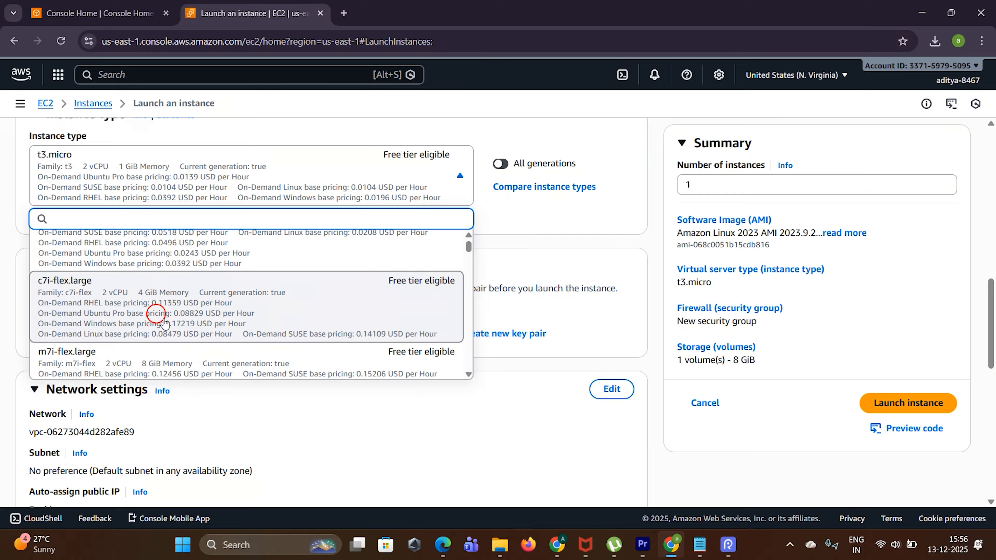
scroll(161, 321, "down", 4)
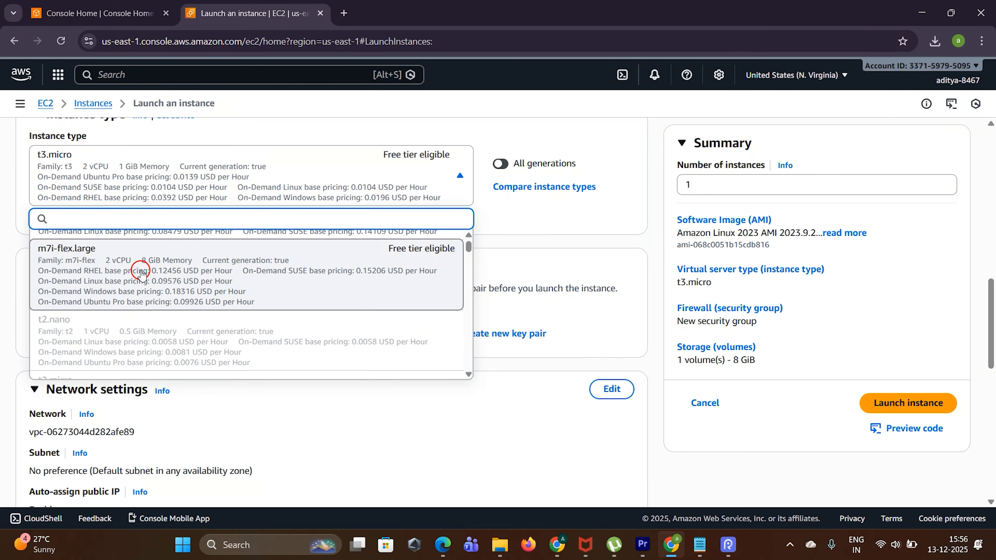
scroll(168, 289, "down", 5)
scroll(167, 289, "down", 8)
scroll(167, 290, "up", 15)
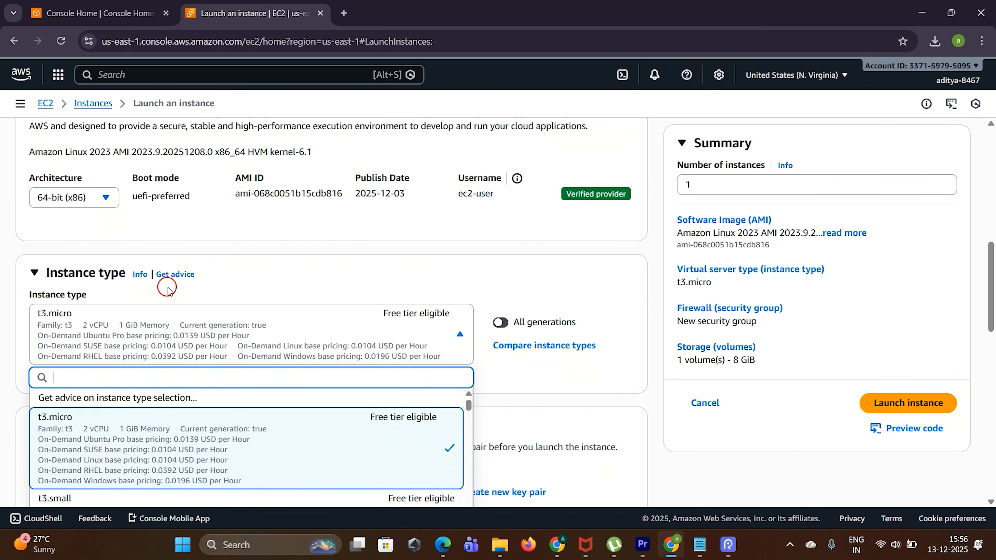
scroll(167, 289, "down", 3)
scroll(164, 287, "up", 2)
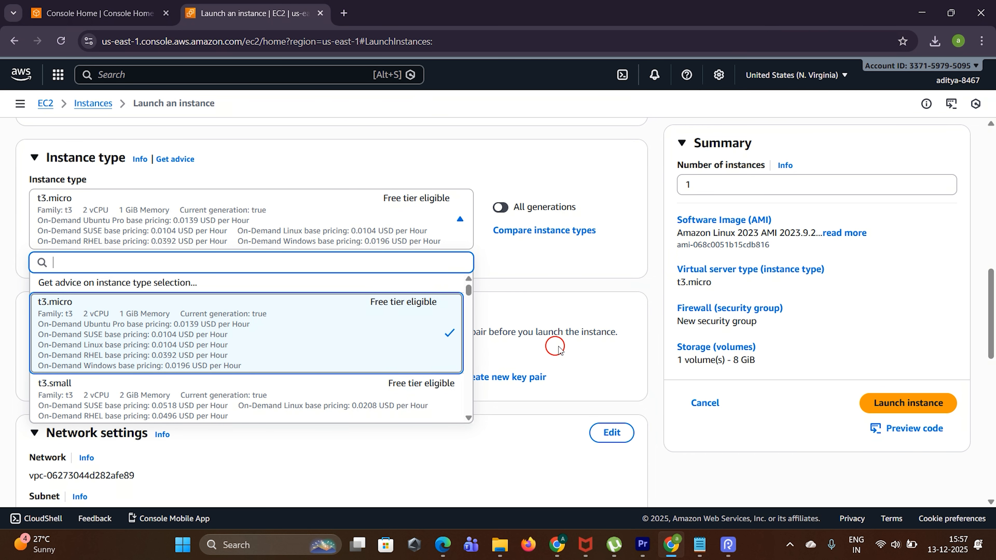
left_click(534, 300)
scroll(535, 297, "down", 1)
scroll(494, 292, "up", 2)
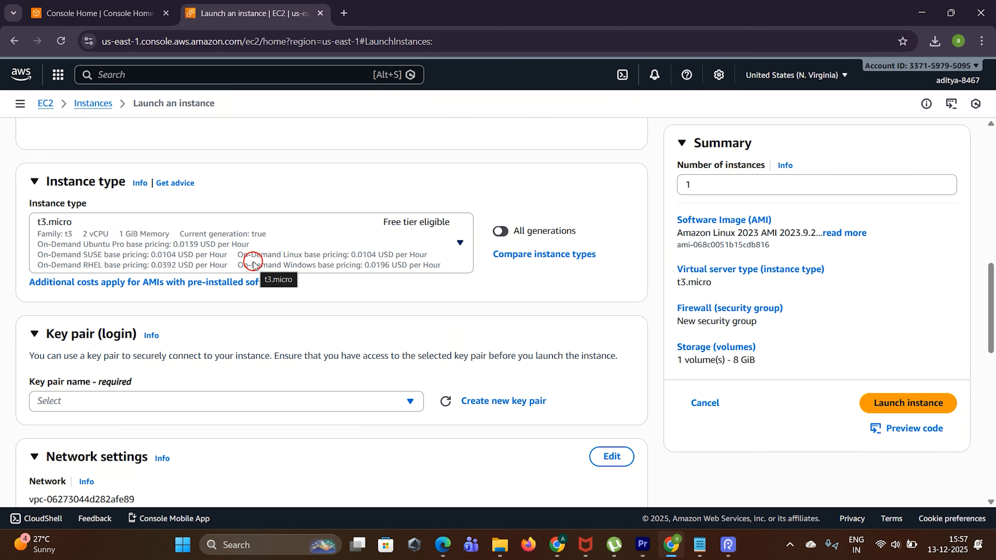
scroll(253, 262, "up", 6)
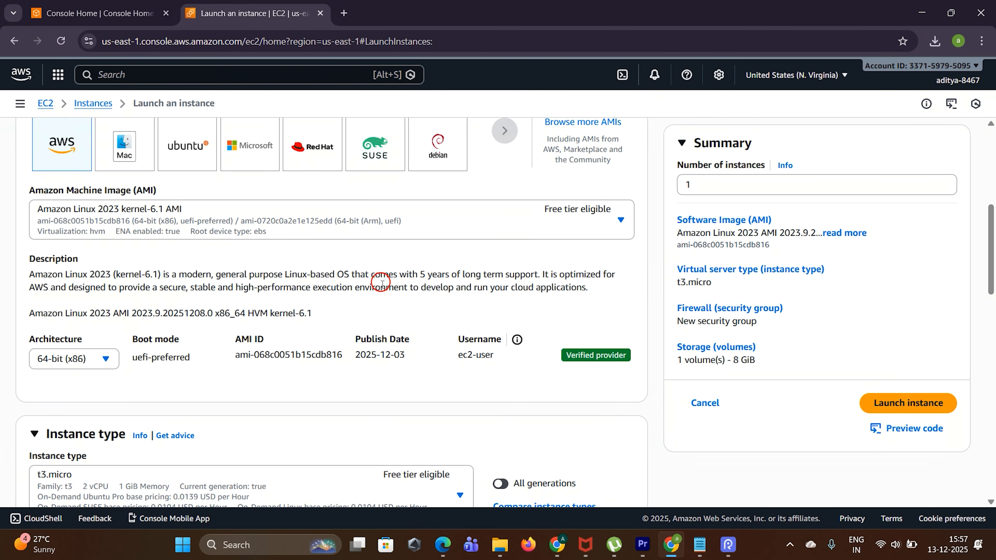
scroll(383, 280, "down", 8)
scroll(442, 204, "up", 4)
scroll(442, 204, "down", 4)
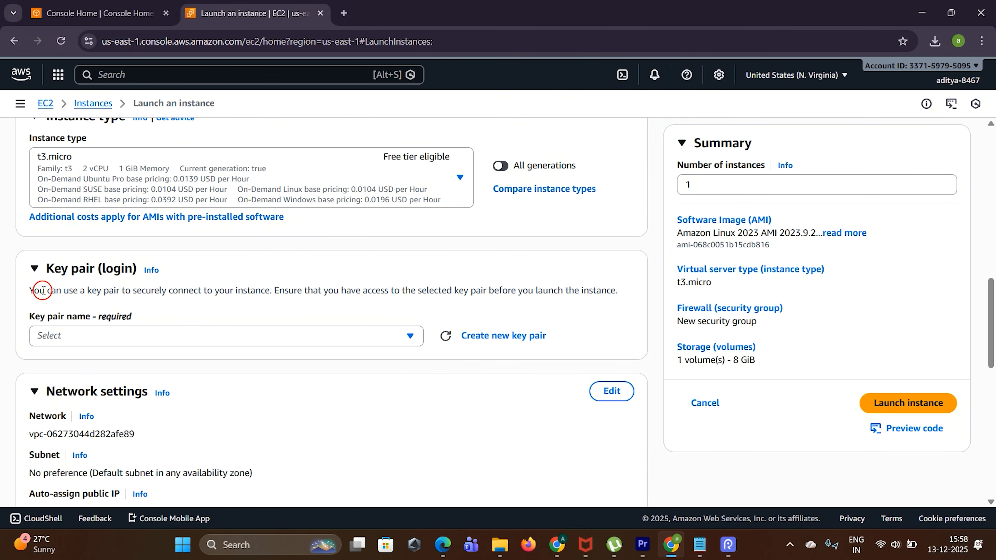
Create an RSA key pair in .pem format named with "test-", the account holder's first name and "-server".
scroll(45, 279, "down", 1)
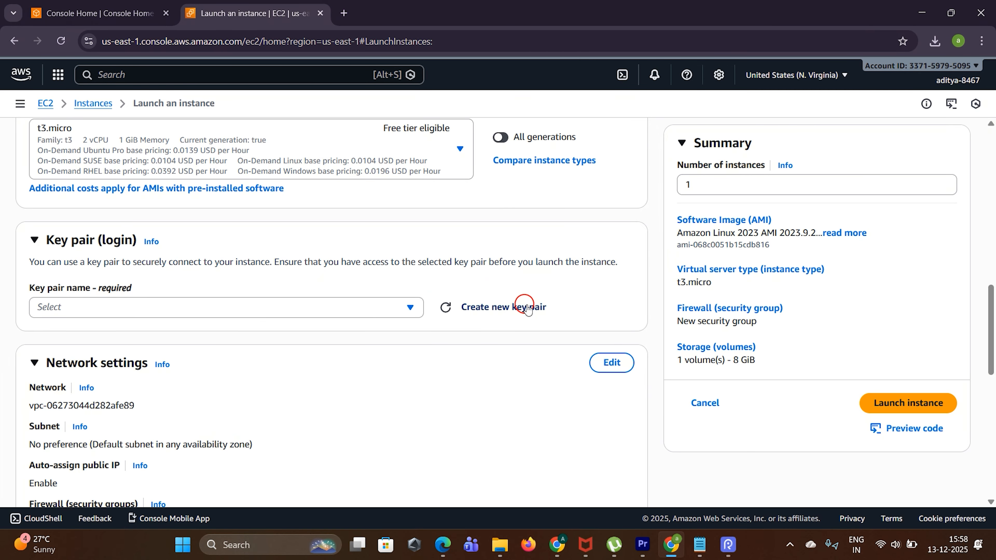
left_click(512, 310)
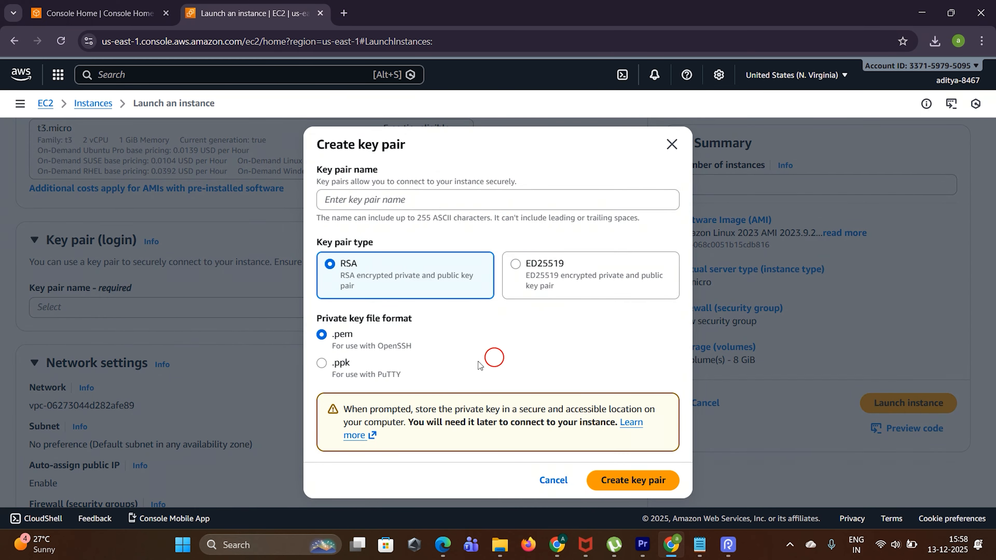
left_click(406, 208)
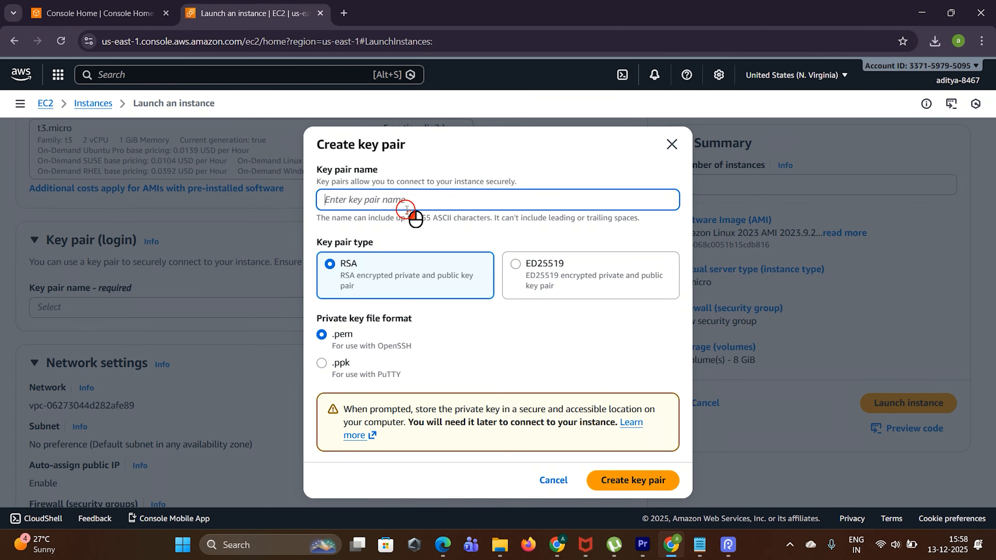
type("test-")
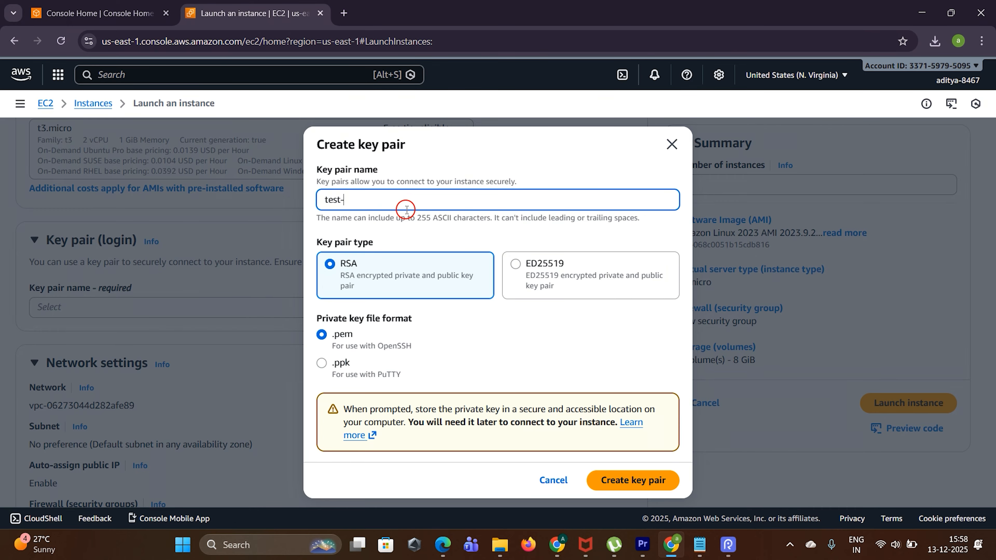
type("aditya-server")
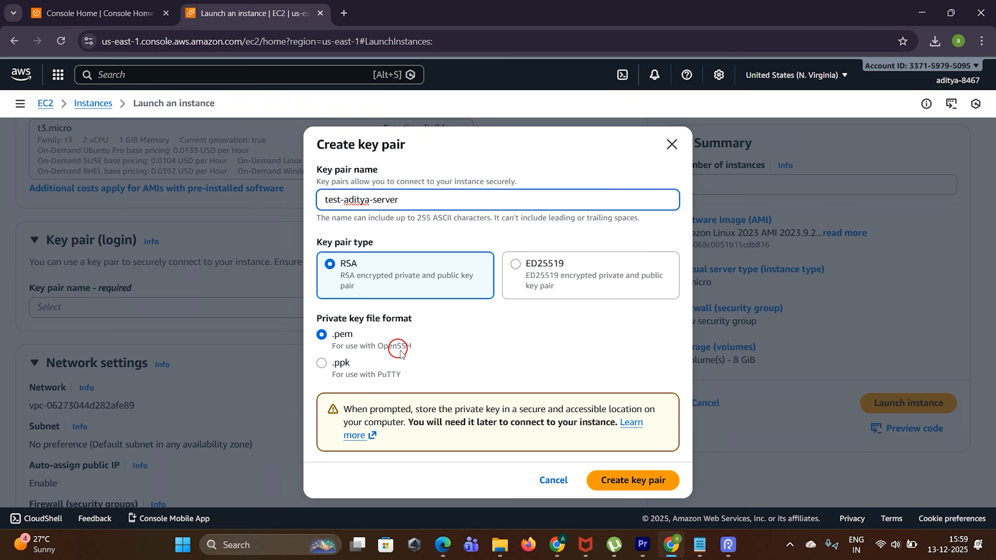
left_click(322, 363)
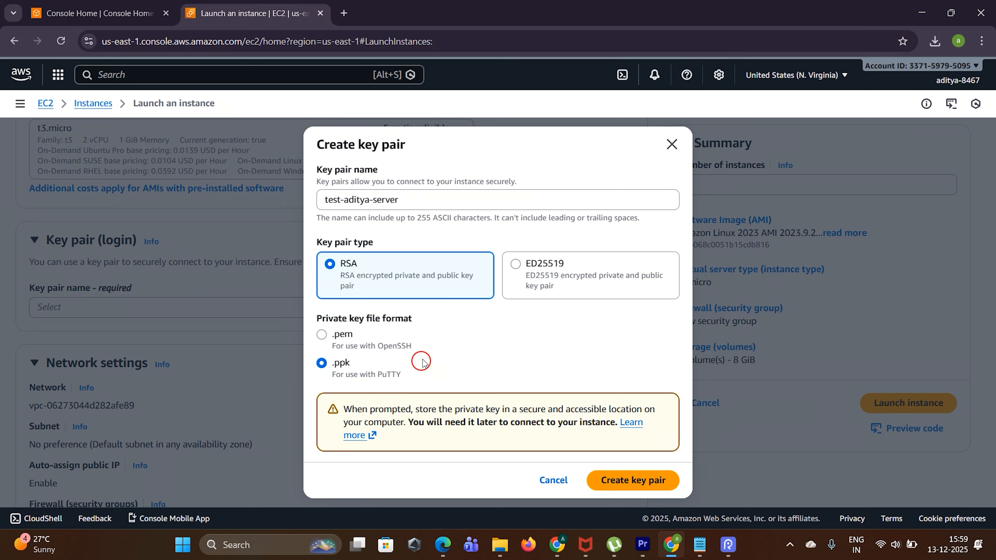
left_click(334, 335)
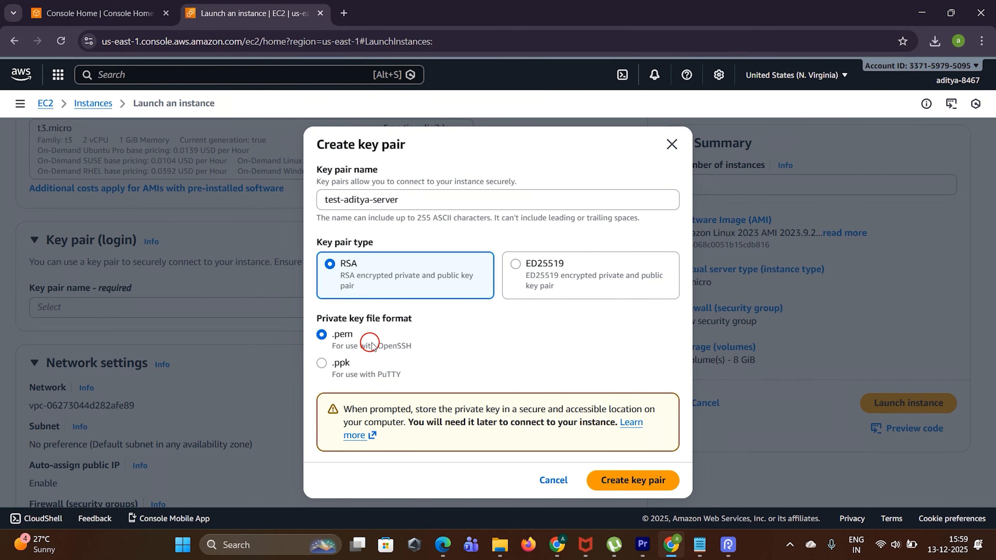
left_click(628, 483)
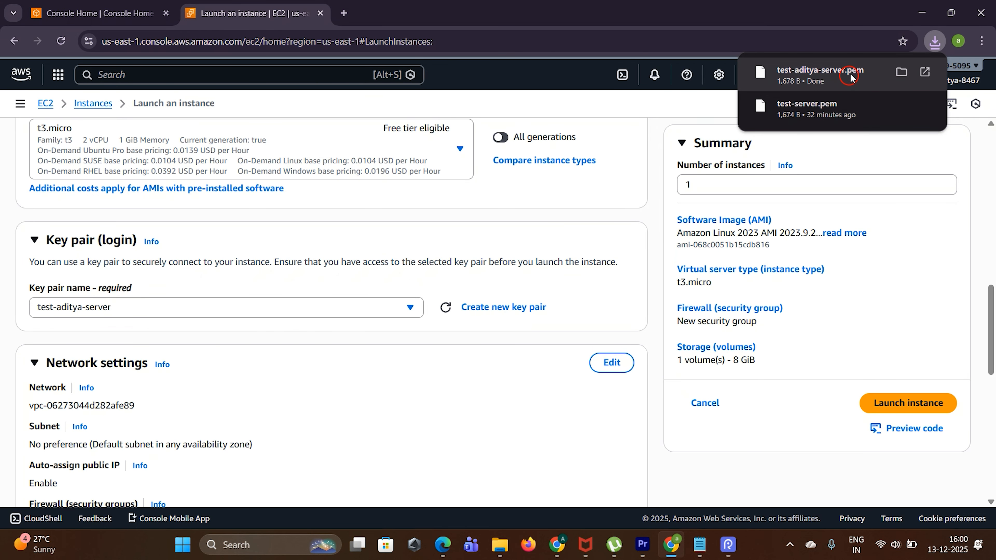
left_click(657, 193)
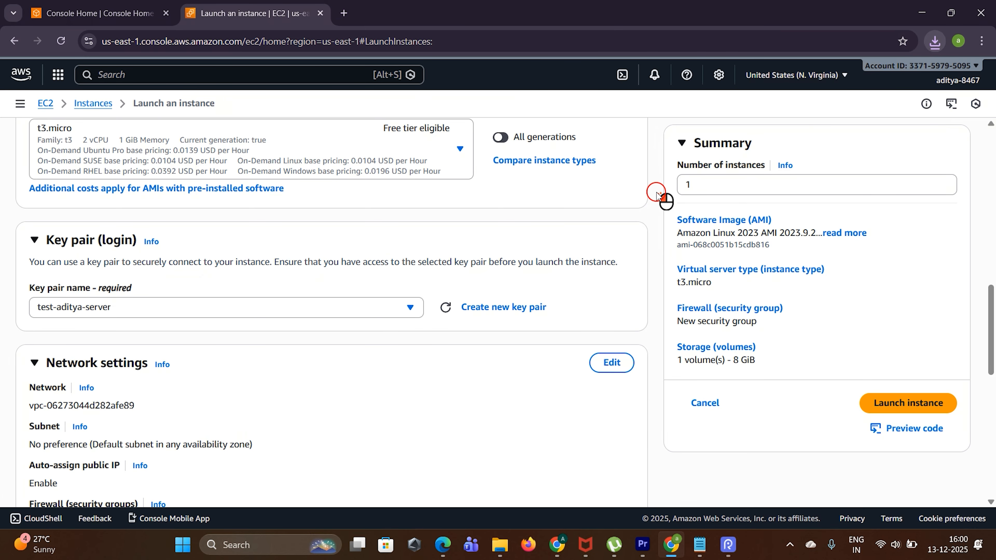
Review the network settings, including the network, subnet, auto-assign public IP and firewall options.
scroll(564, 191, "down", 2)
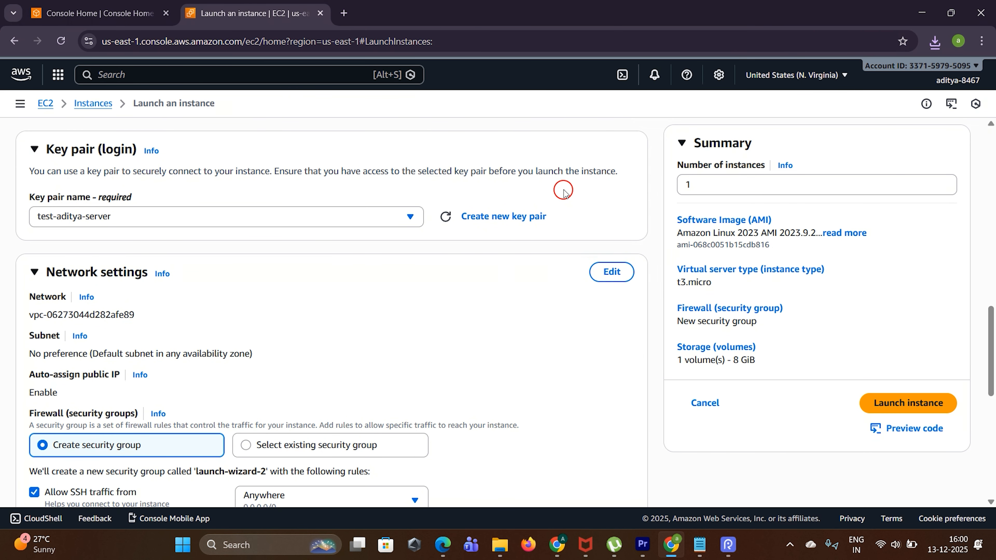
scroll(563, 191, "down", 3)
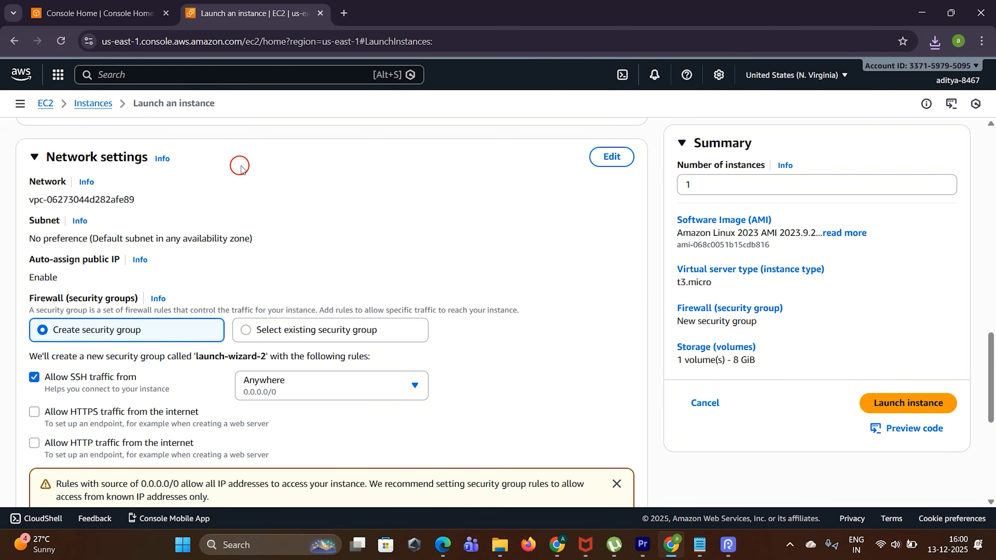
scroll(240, 167, "down", 1)
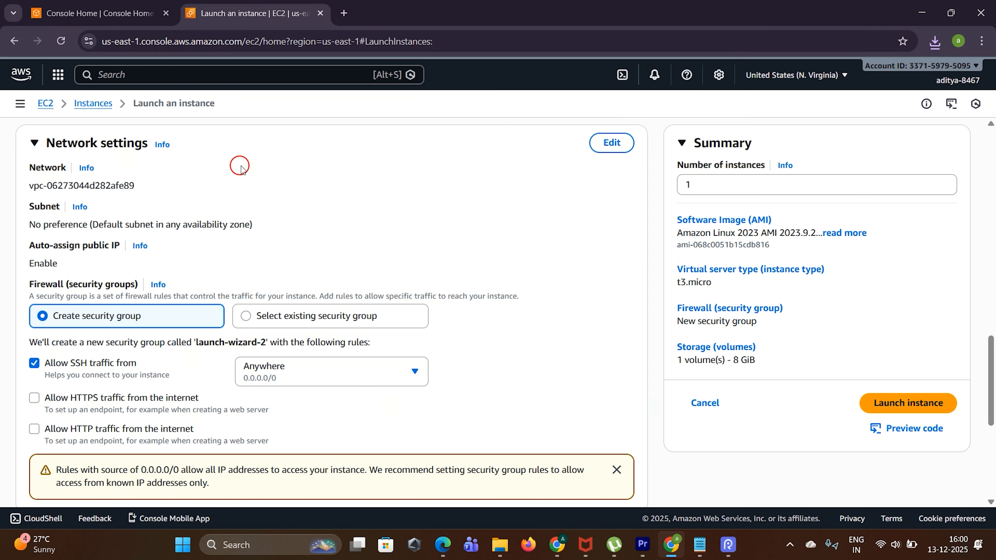
scroll(138, 188, "down", 1)
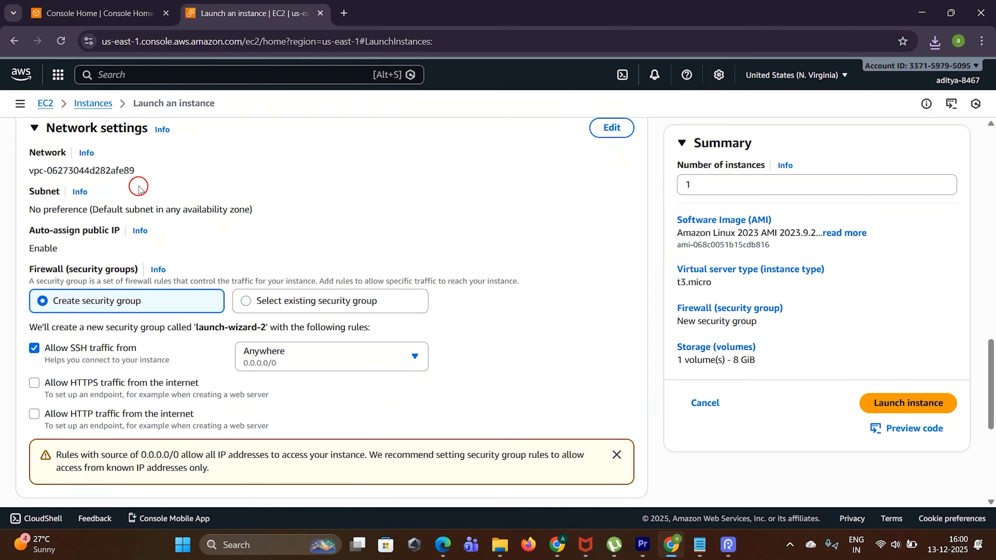
scroll(138, 187, "down", 1)
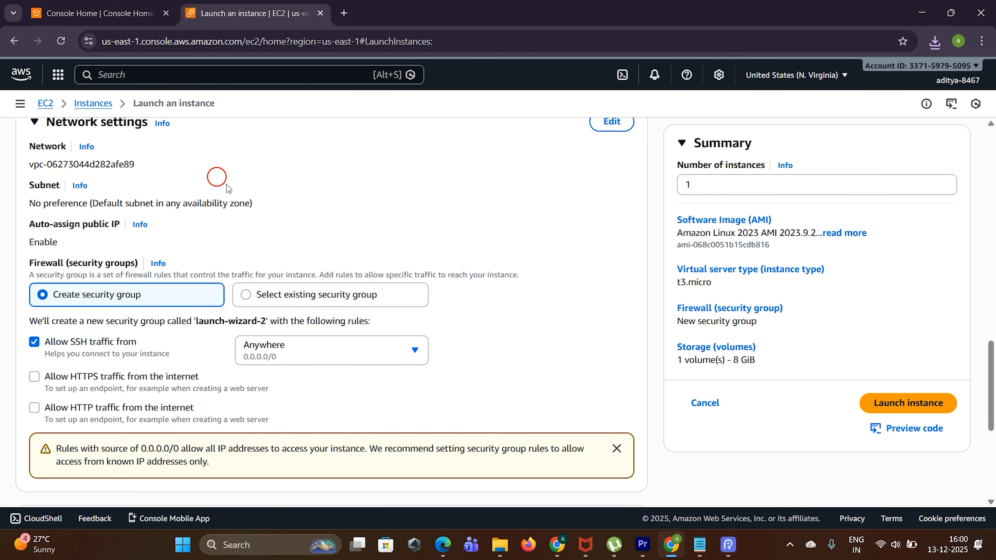
scroll(31, 194, "down", 1)
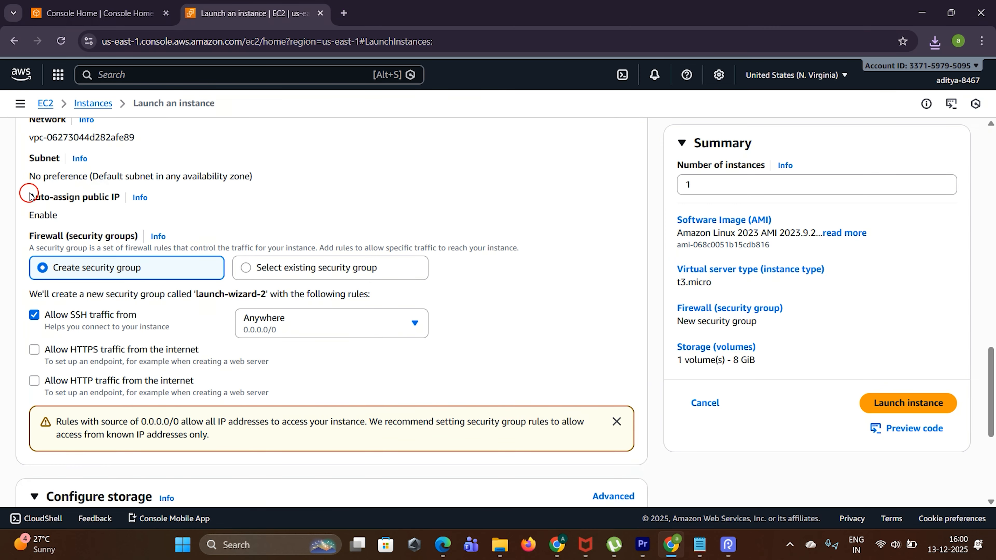
left_click_drag(31, 215, 58, 215)
left_click(85, 203)
scroll(115, 217, "down", 1)
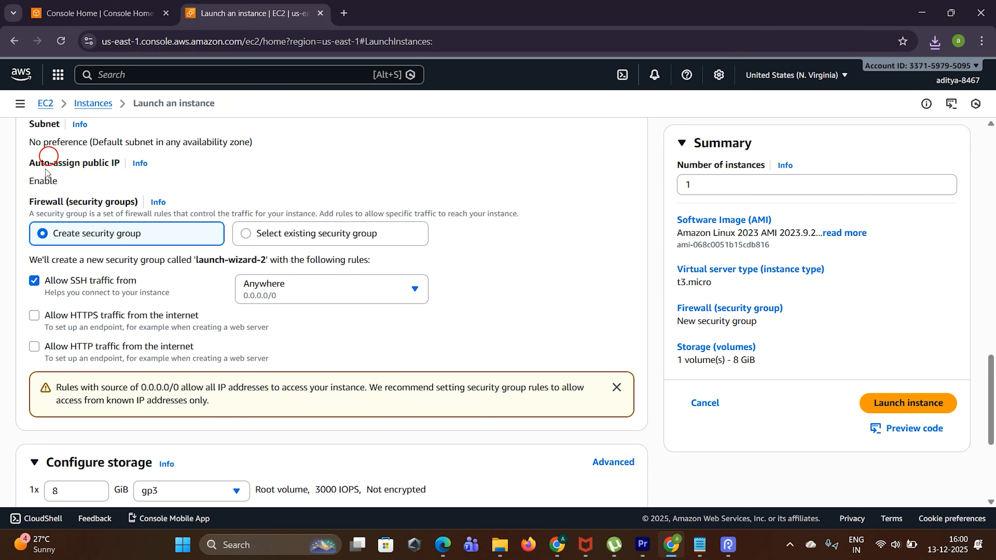
scroll(300, 282, "down", 1)
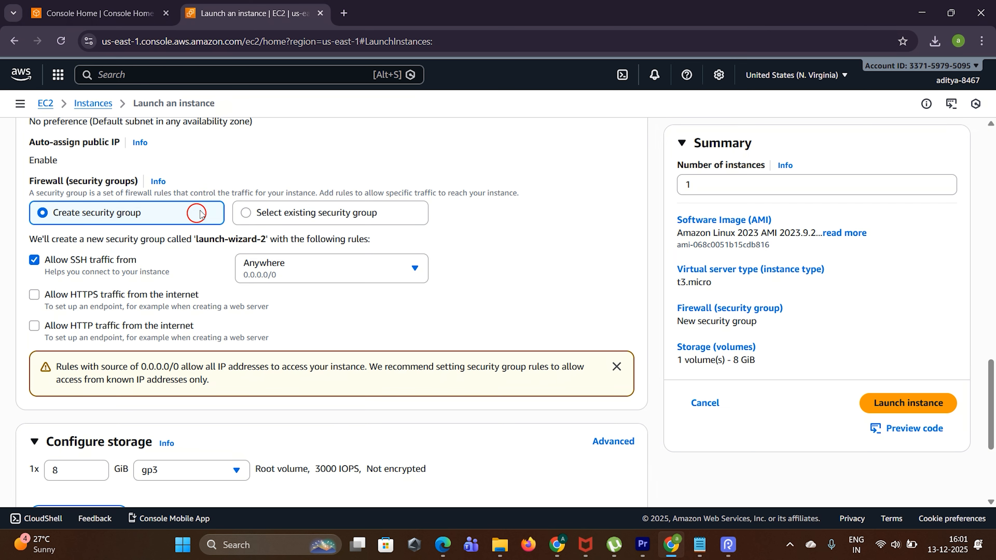
Allow HTTP traffic from the internet in the new security group's rules.
scroll(184, 217, "down", 1)
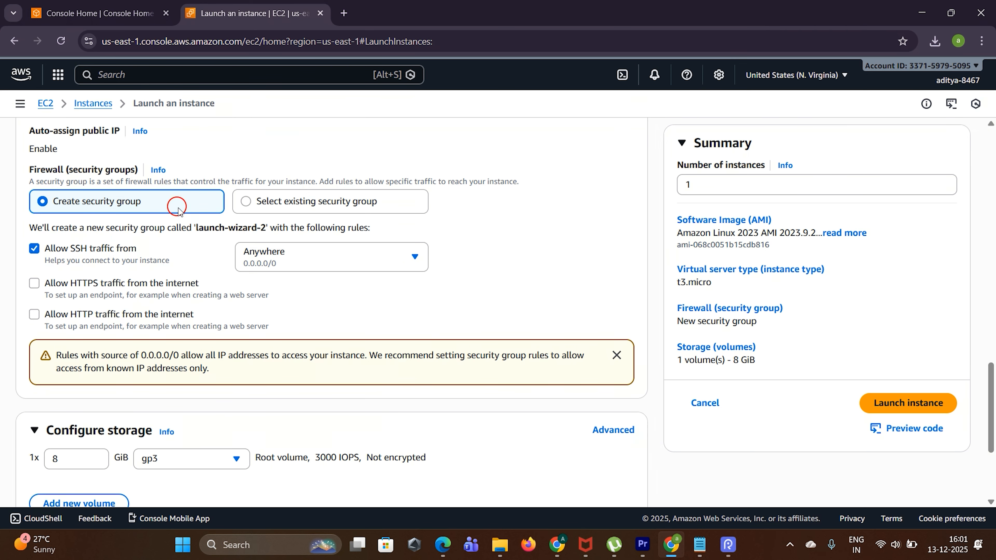
left_click_drag(195, 230, 272, 226)
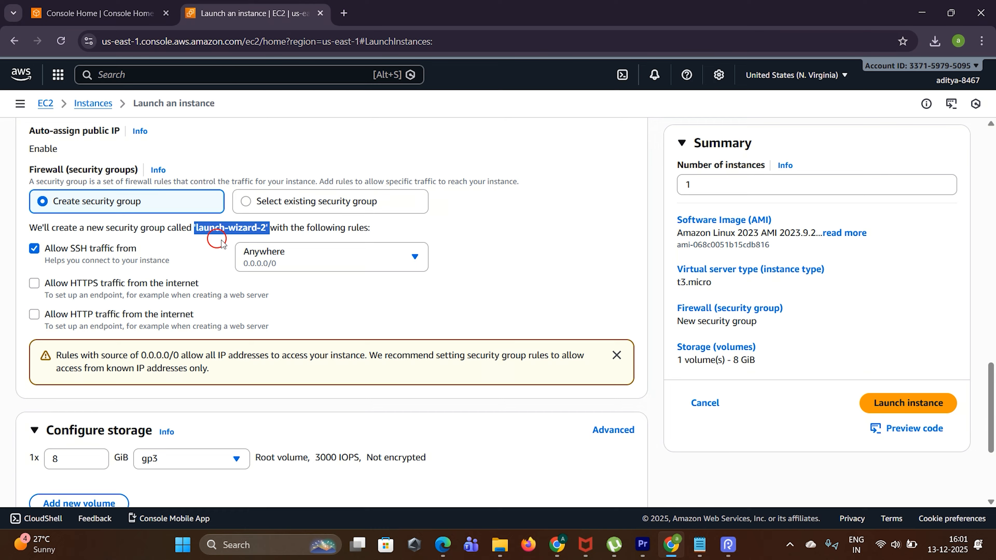
left_click(35, 315)
scroll(363, 313, "down", 1)
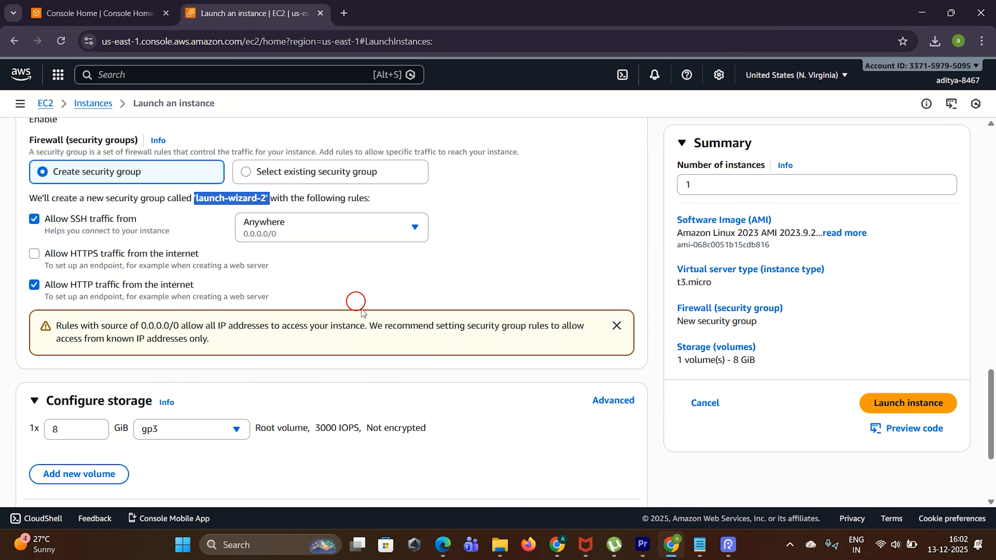
Set the root volume's type to General purpose SSD (gp2) after trying Provisioned IOPS SSD (io1).
scroll(363, 313, "down", 5)
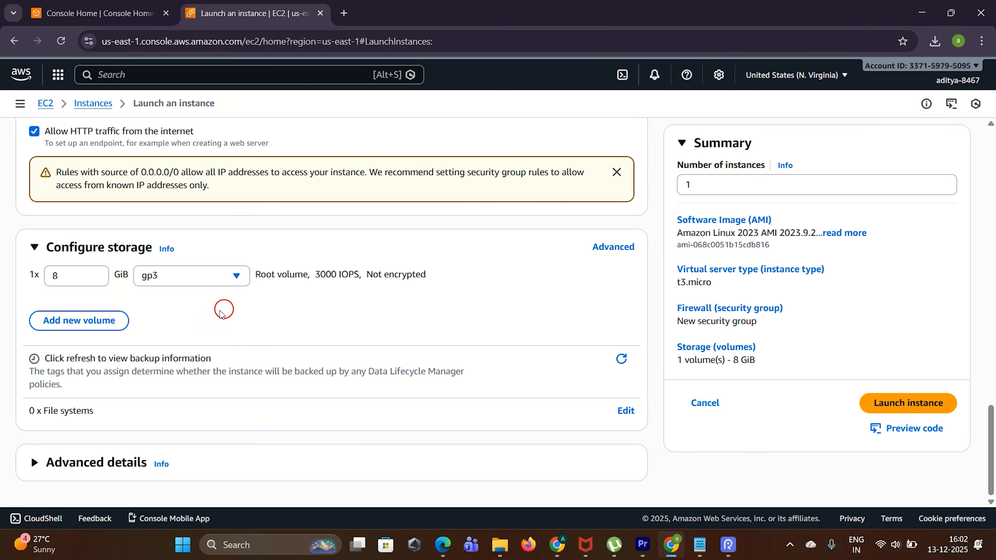
left_click(235, 280)
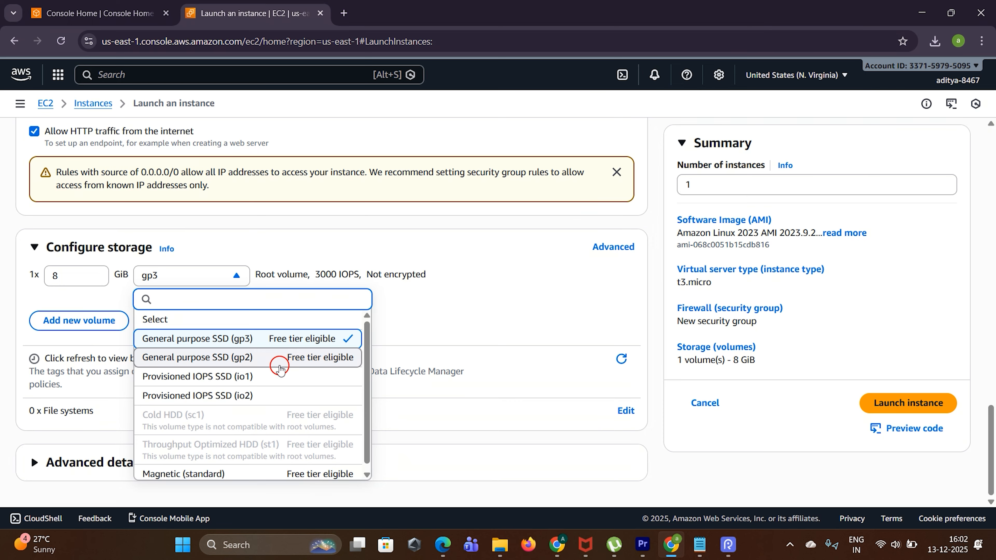
left_click(262, 377)
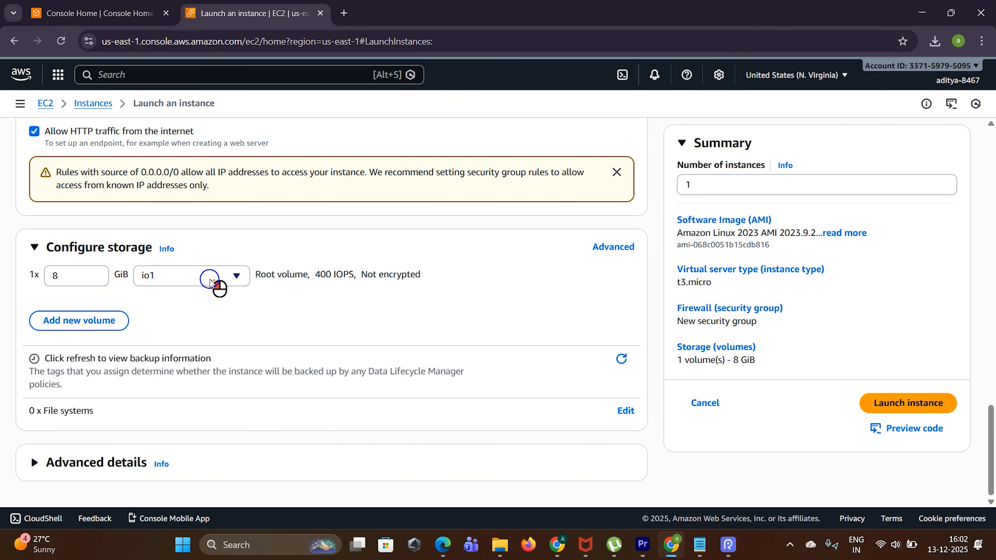
left_click(211, 281)
left_click(268, 364)
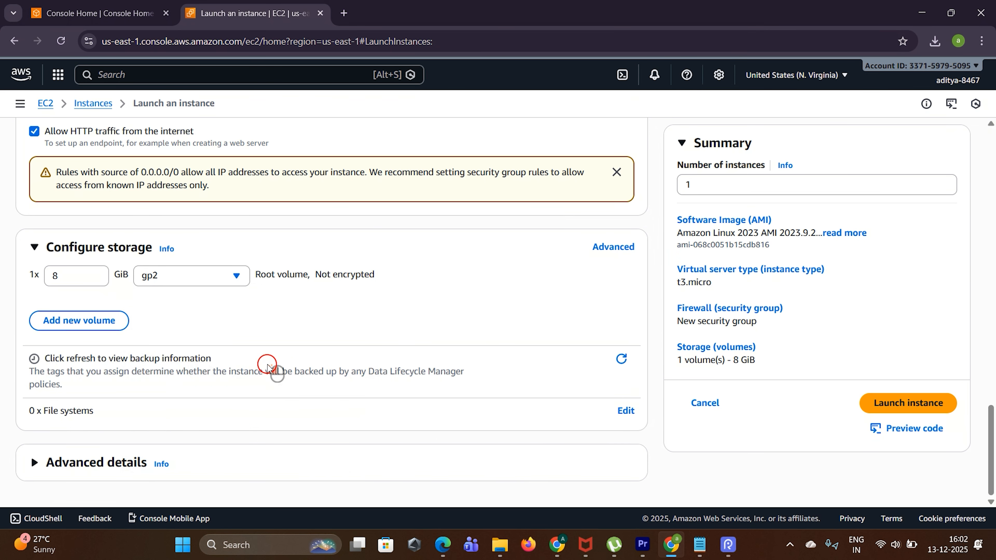
left_click(238, 275)
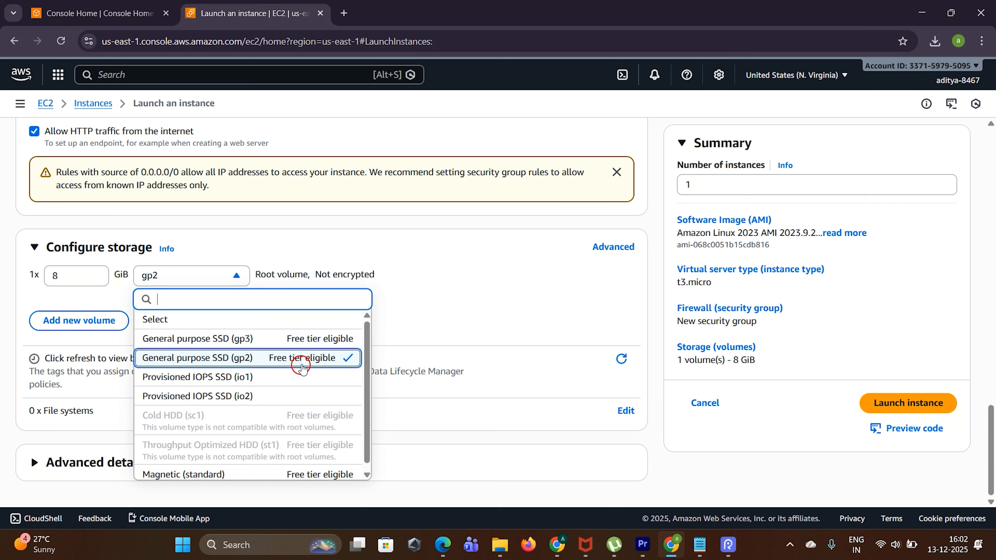
left_click(456, 325)
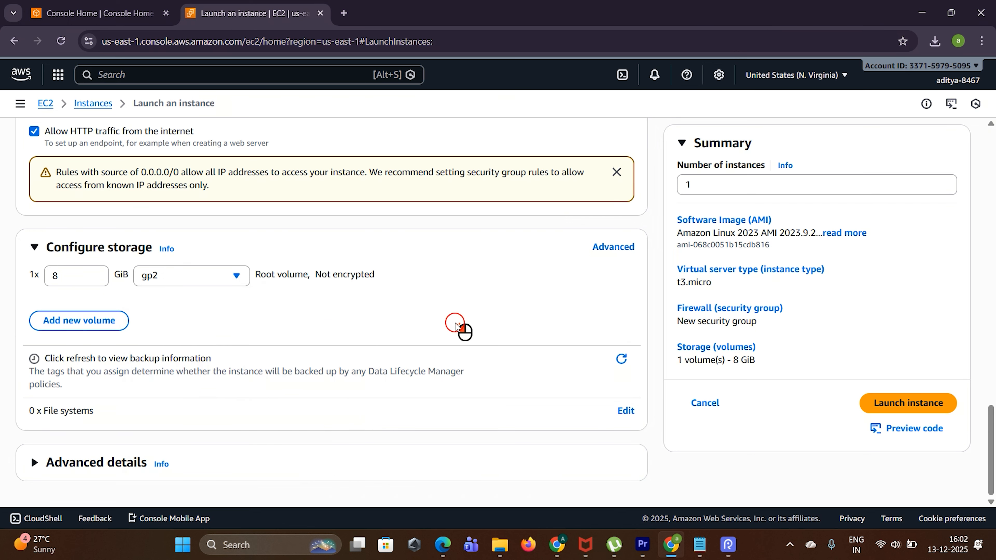
double_click(78, 281)
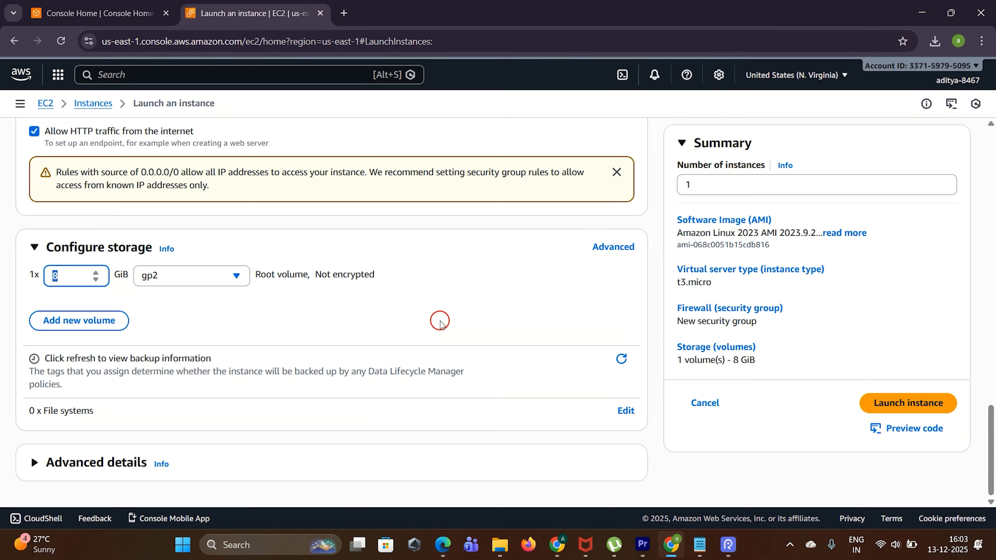
Show the advanced storage settings and examine the root volume's details, including the Delete on termination choices.
left_click(619, 254)
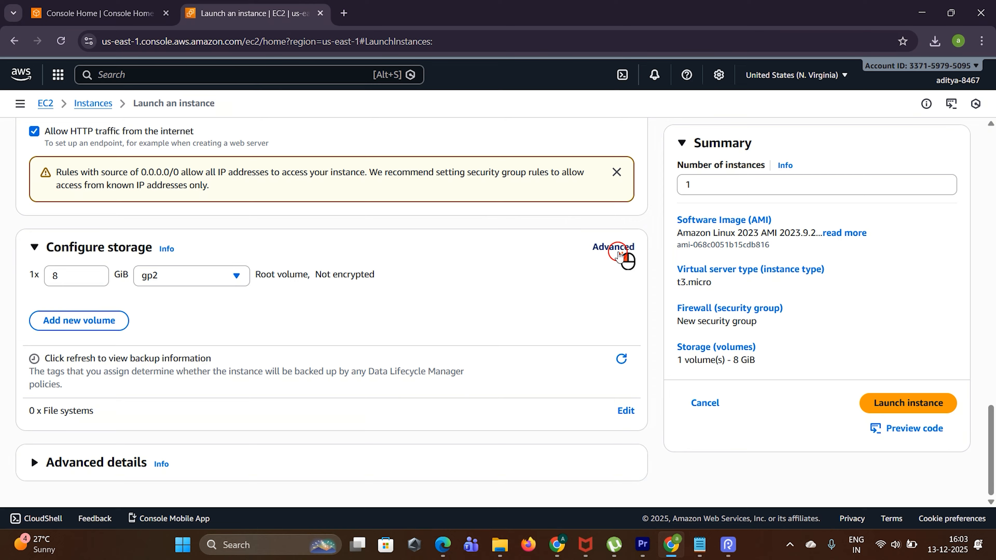
scroll(473, 290, "down", 1)
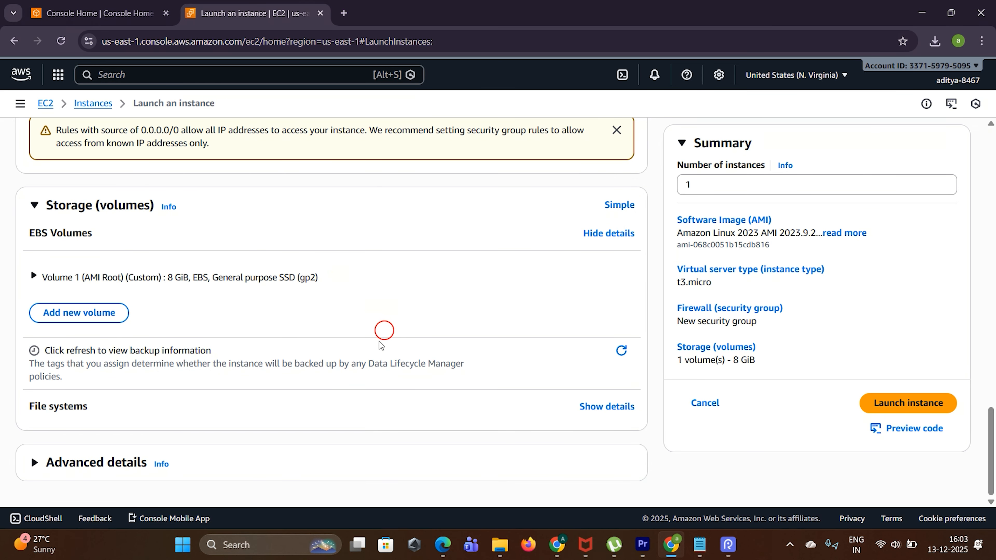
left_click(34, 275)
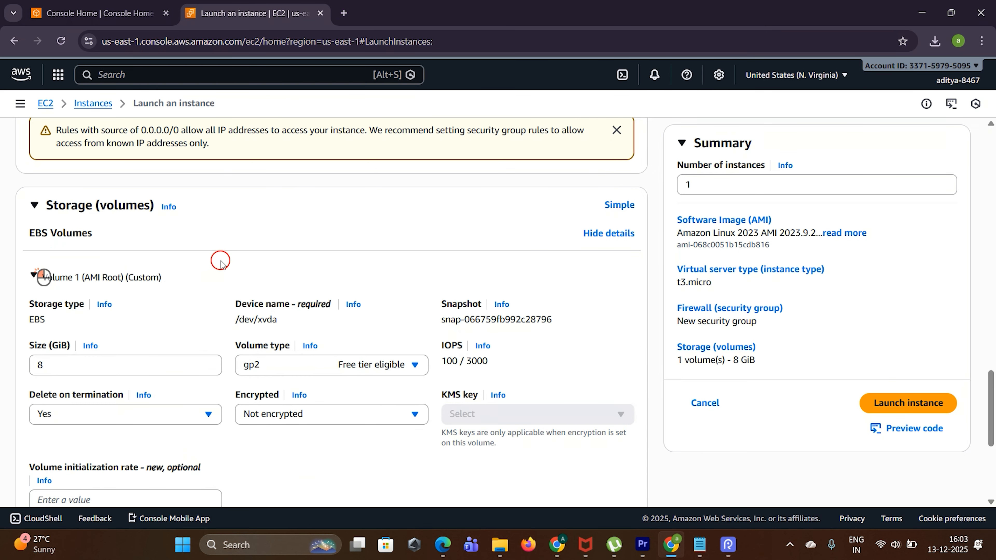
scroll(65, 241, "down", 1)
scroll(117, 237, "down", 2)
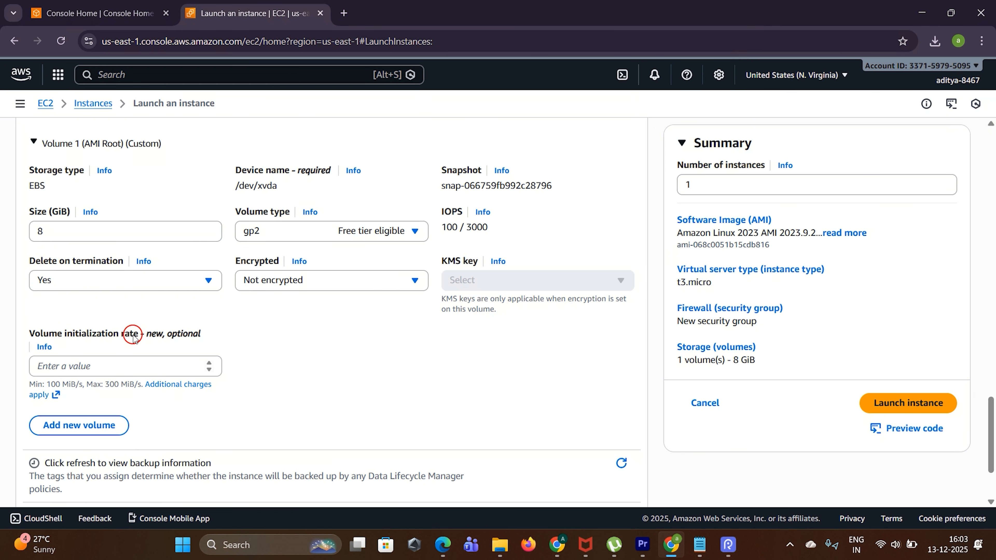
scroll(153, 255, "up", 1)
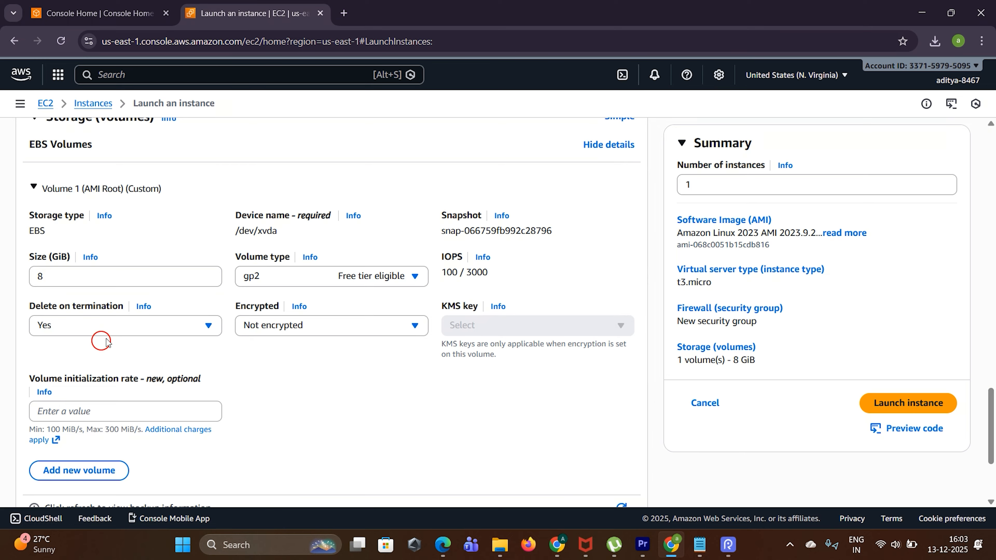
left_click(137, 325)
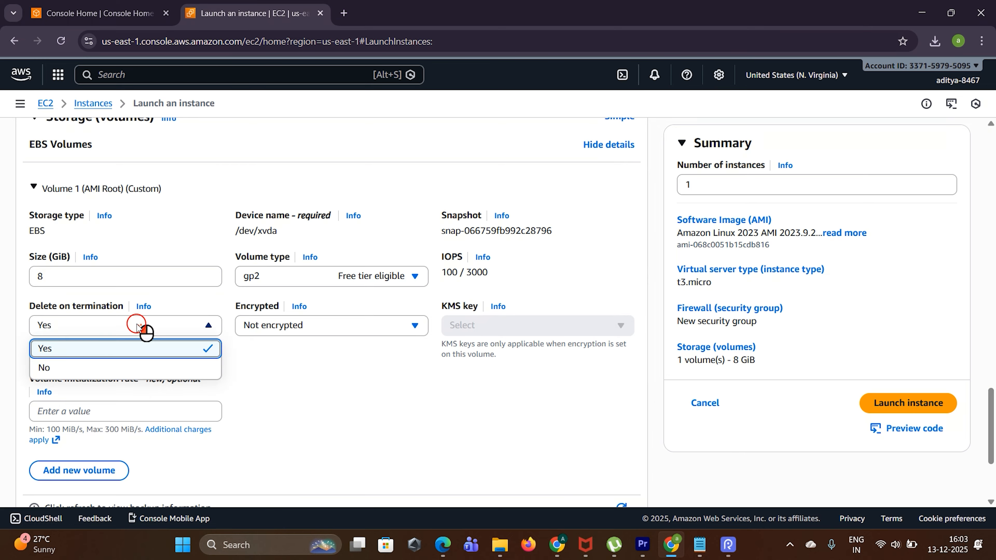
left_click(297, 381)
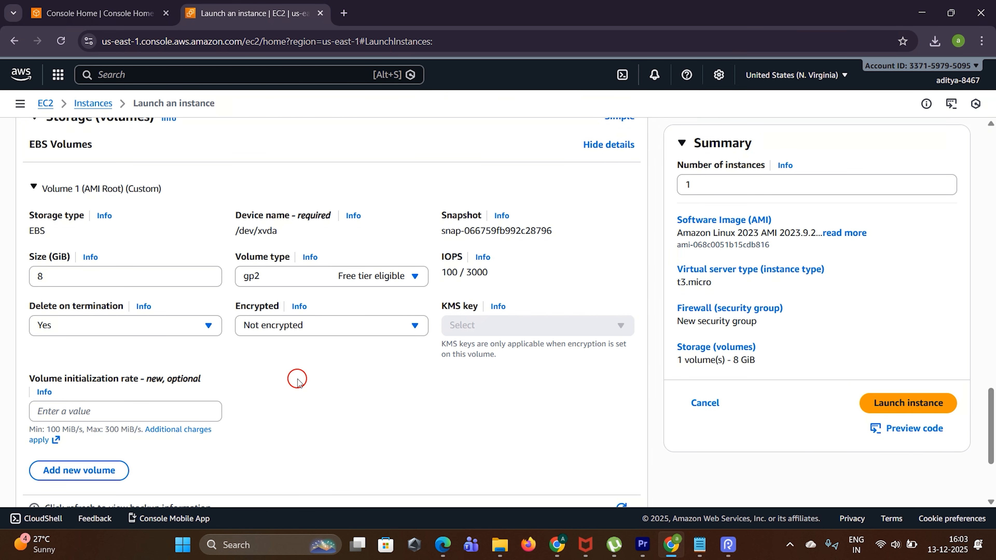
scroll(298, 379, "up", 2)
scroll(146, 267, "down", 3)
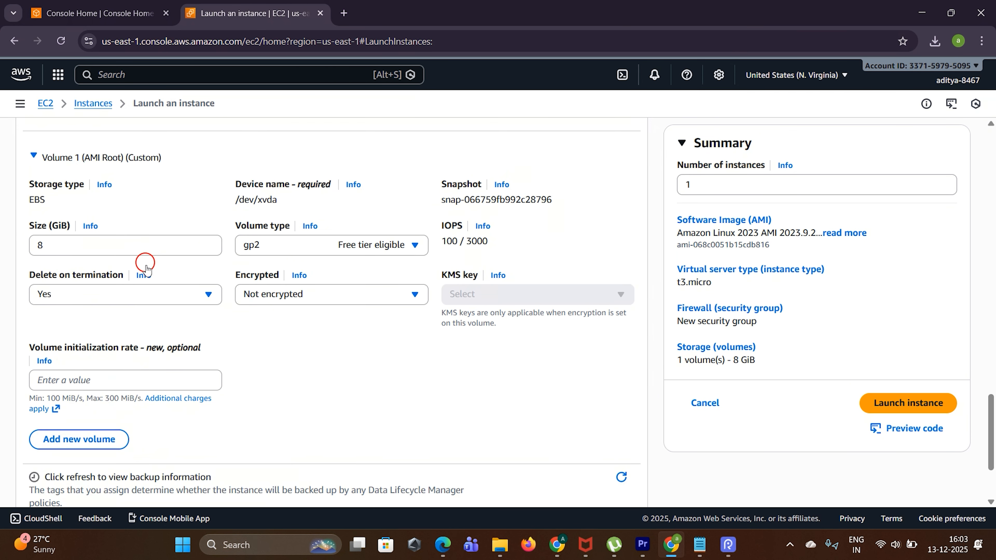
Expand the advanced details and look through the options down to the optional User data field.
scroll(145, 267, "down", 3)
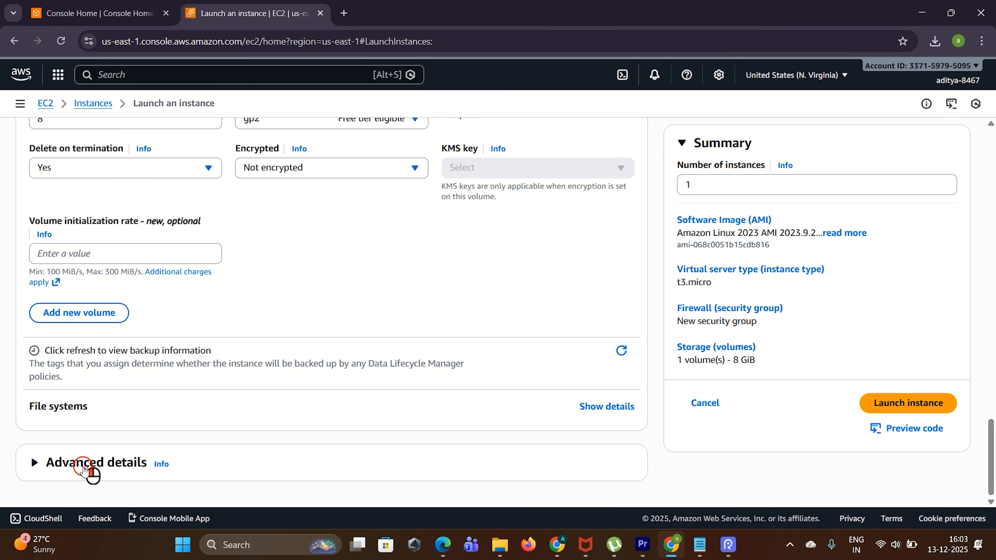
left_click(83, 469)
scroll(196, 359, "down", 5)
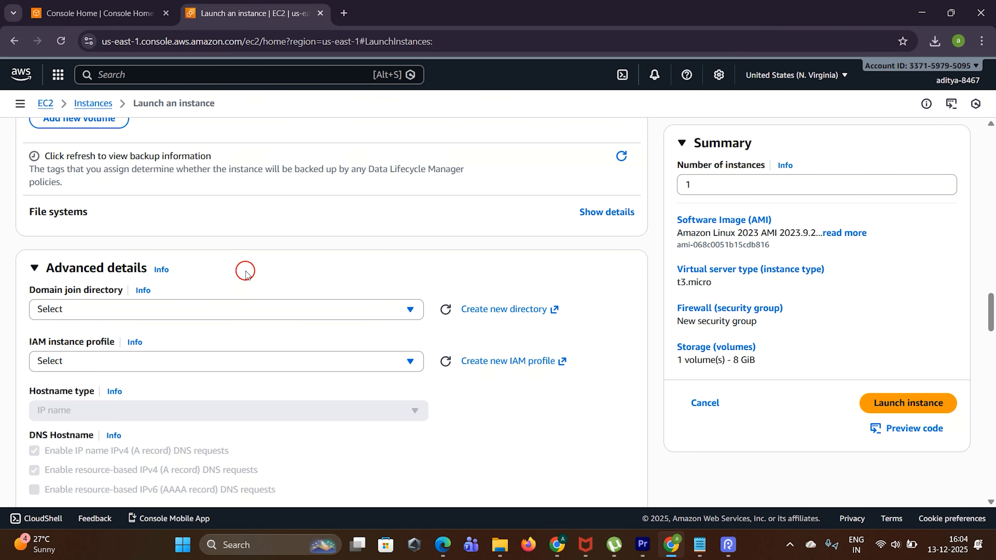
scroll(246, 274, "down", 15)
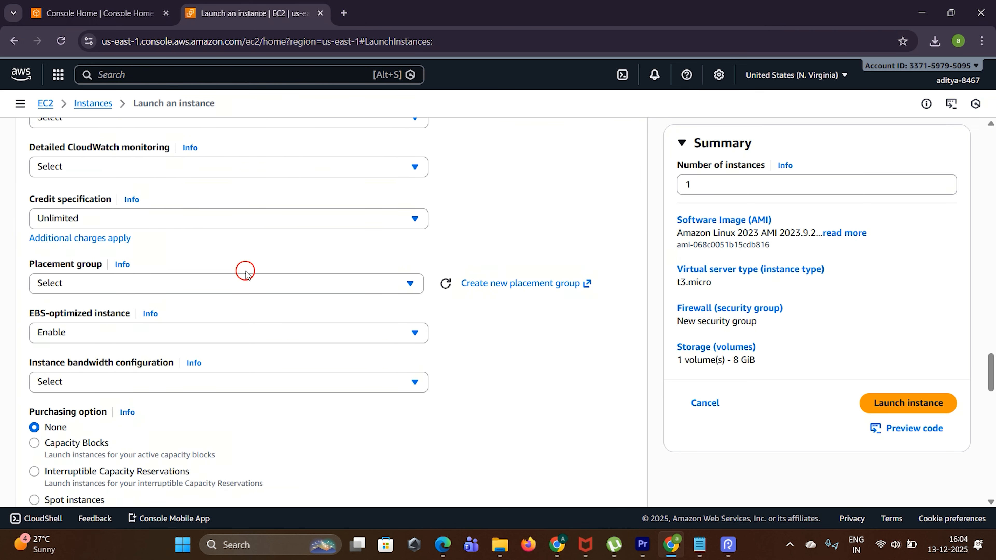
scroll(246, 273, "down", 6)
scroll(245, 274, "down", 10)
Copy the whole httpd bash script from the ec2-use text file in Notepad and paste it into the User data field.
left_click(60, 340)
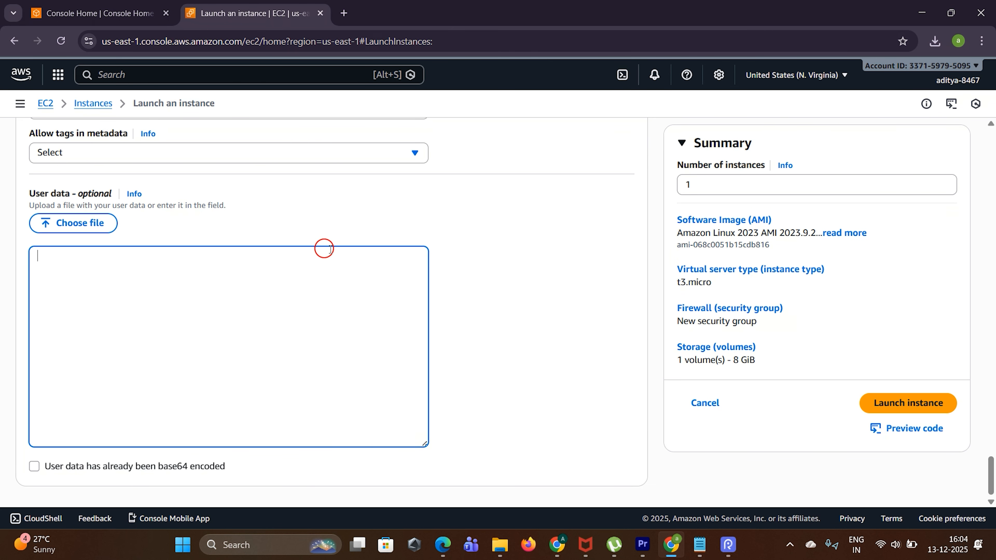
left_click(818, 481)
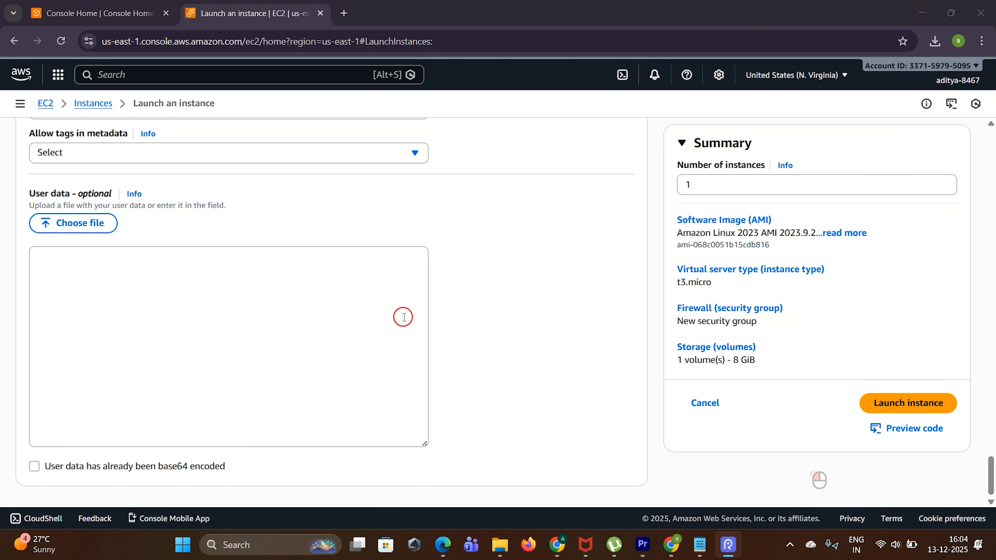
left_click(697, 555)
left_click(423, 180)
left_click_drag(429, 189, 51, 127)
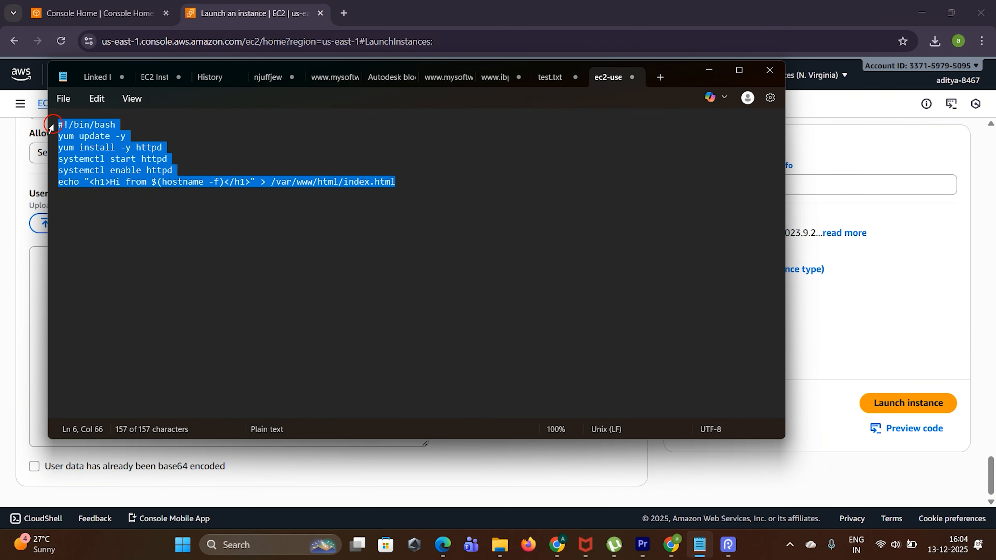
left_click(701, 549)
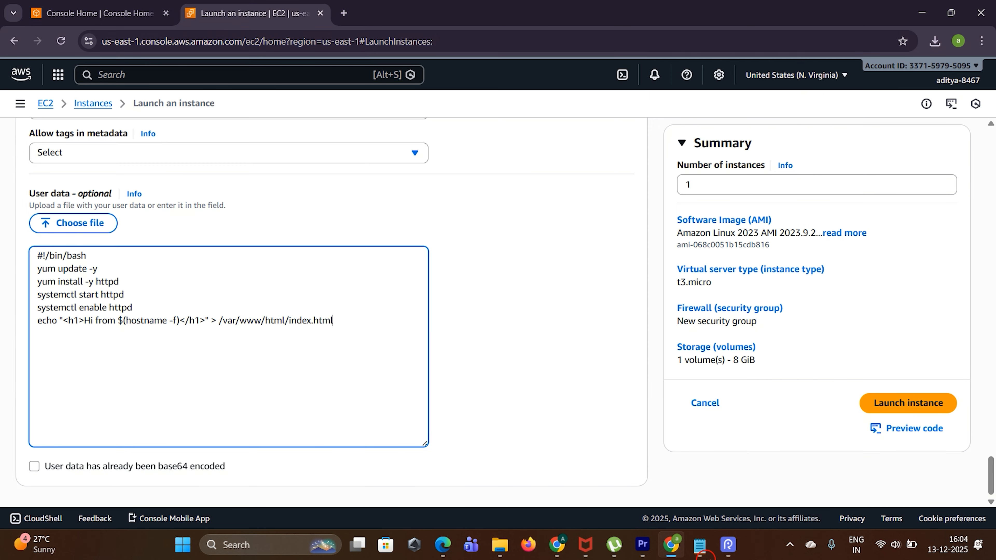
left_click(175, 349)
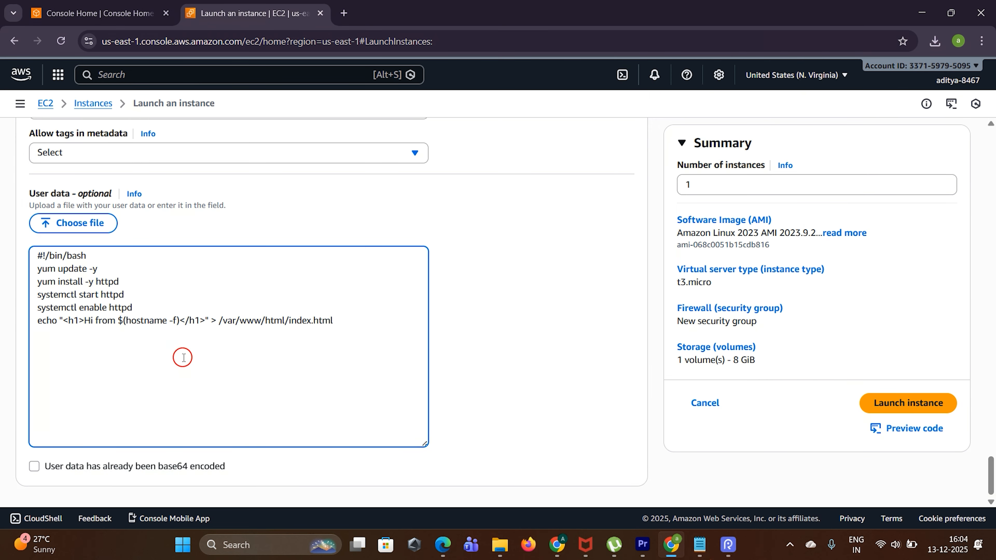
Examine the user data script line by line: the yum update, httpd install, start and enable commands, and the echo into index.html.
triple_click(44, 269)
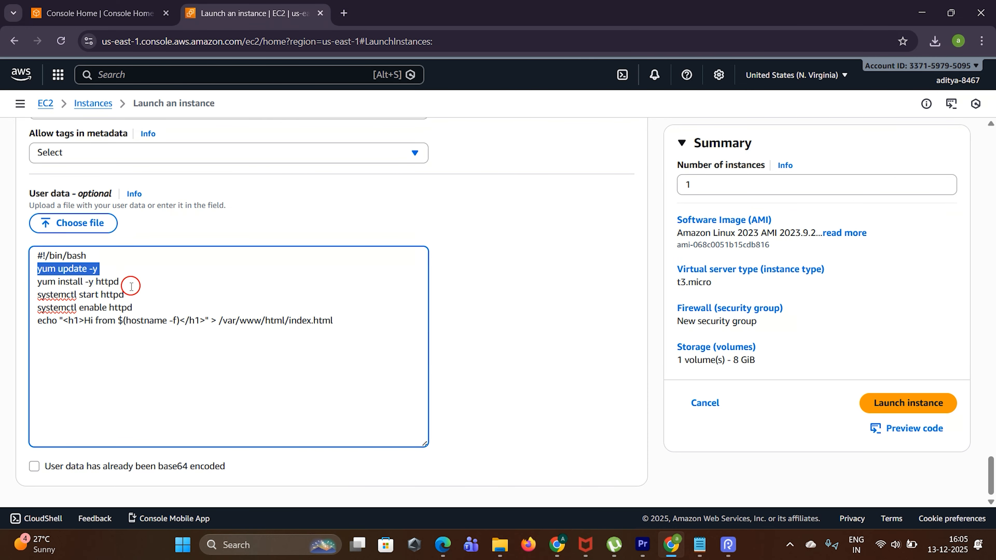
double_click(109, 282)
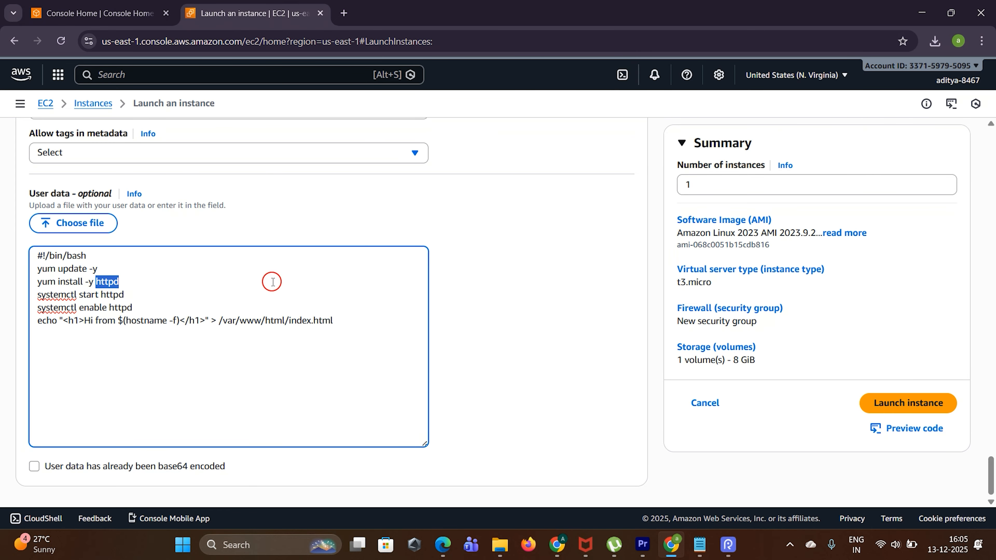
left_click(117, 294)
double_click(117, 294)
double_click(120, 308)
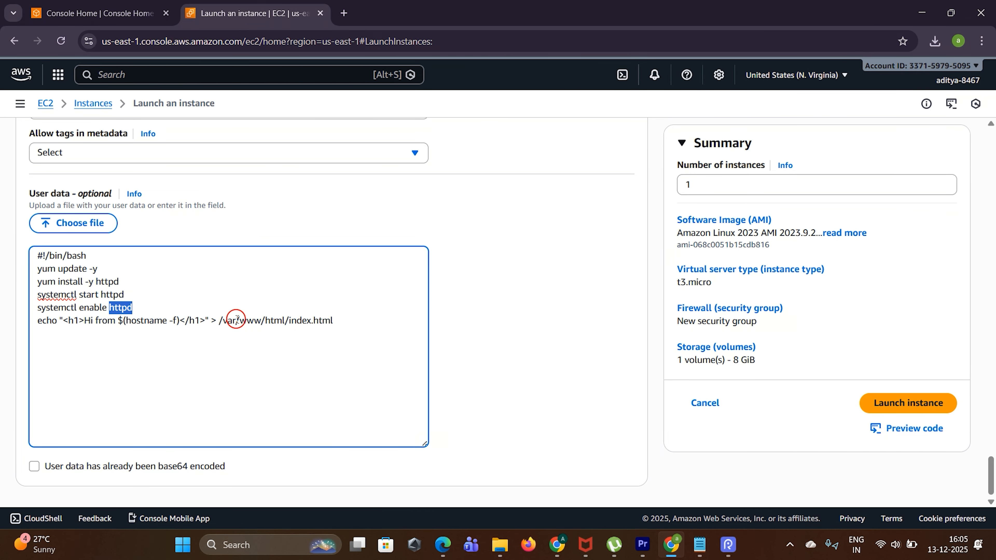
left_click_drag(223, 321, 338, 316)
left_click(69, 323)
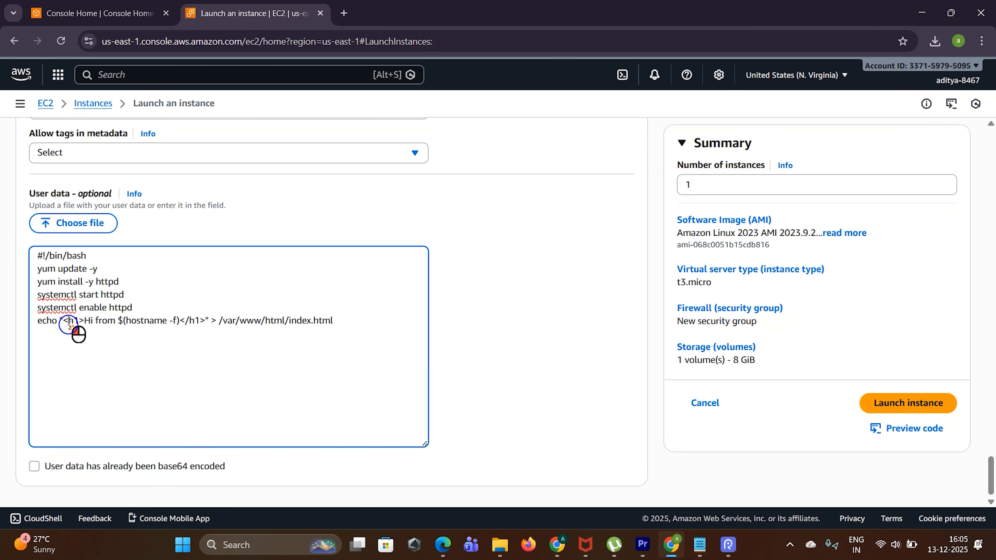
double_click(69, 323)
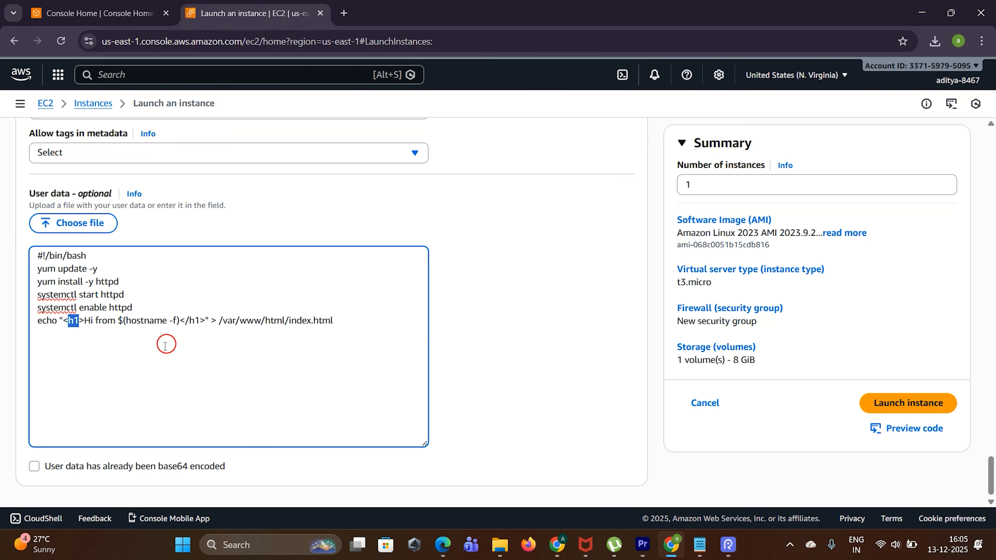
double_click(90, 322)
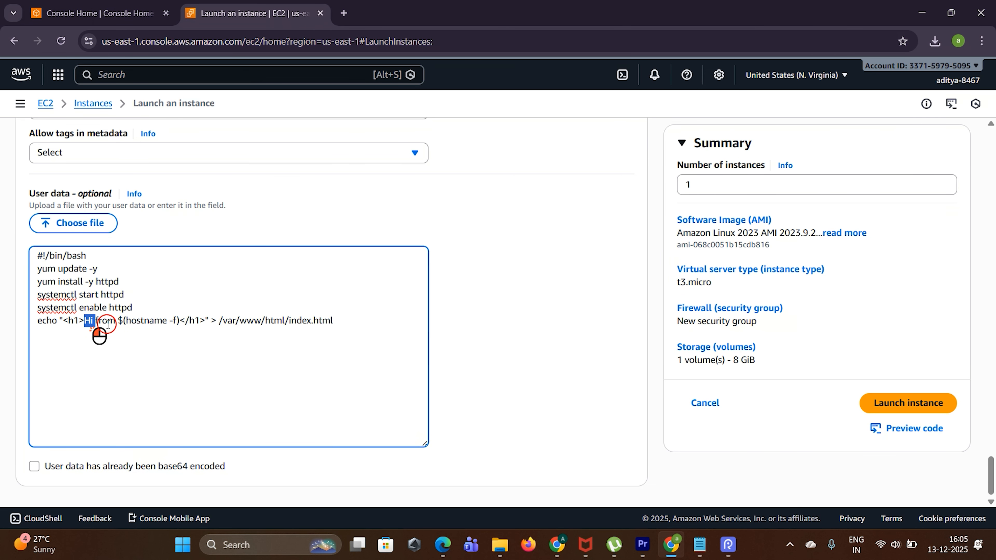
double_click(144, 322)
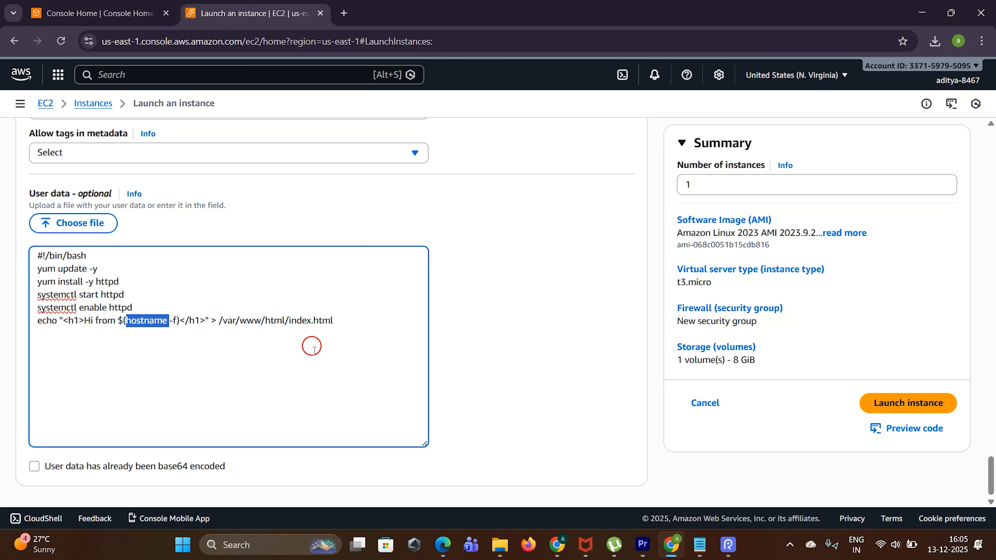
left_click_drag(353, 329, 38, 251)
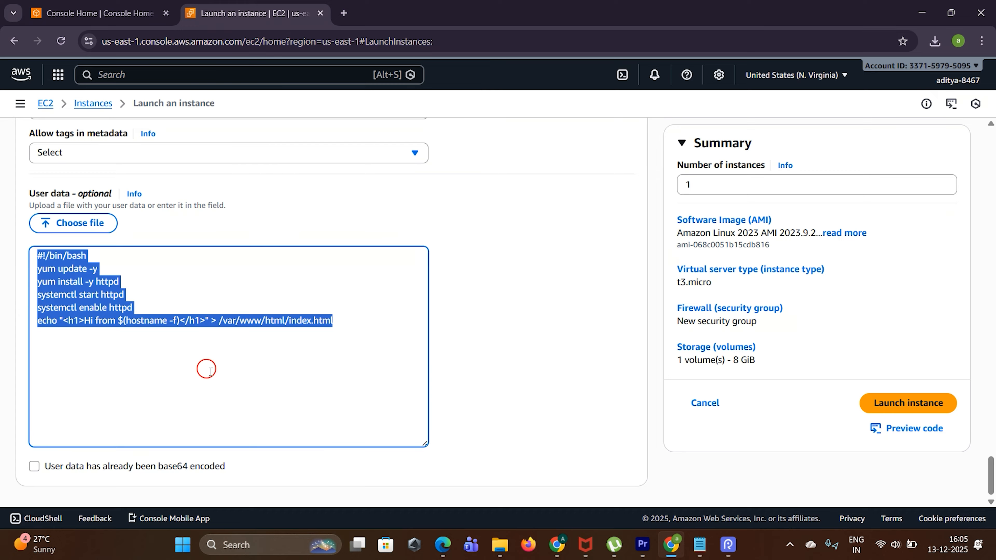
left_click(285, 366)
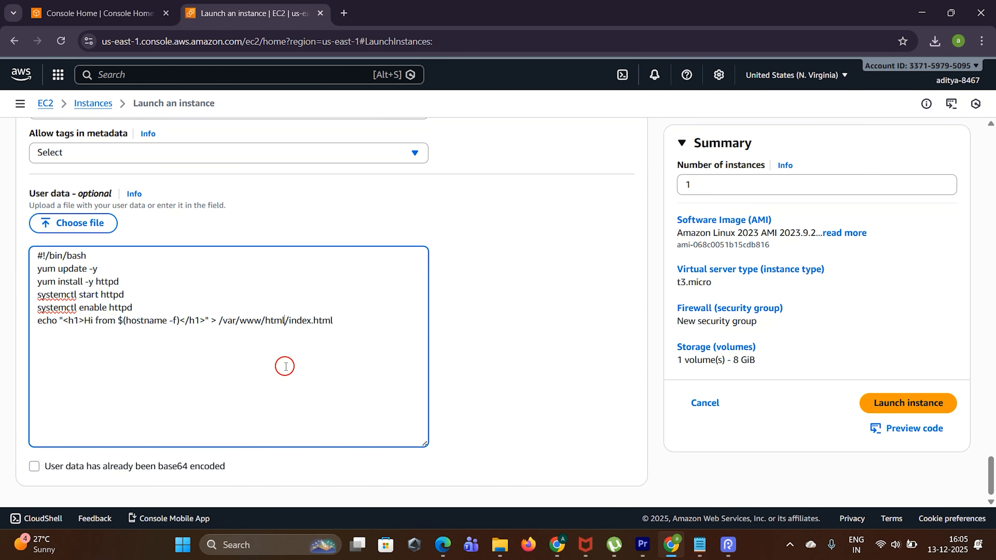
scroll(467, 351, "down", 1)
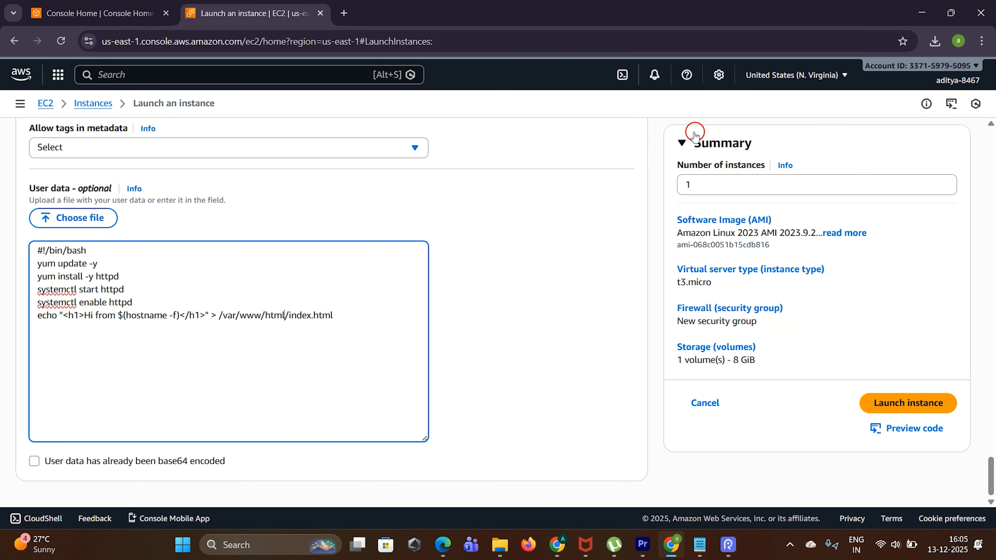
Try 344 as the number of instances and restore it to 1.
double_click(711, 185)
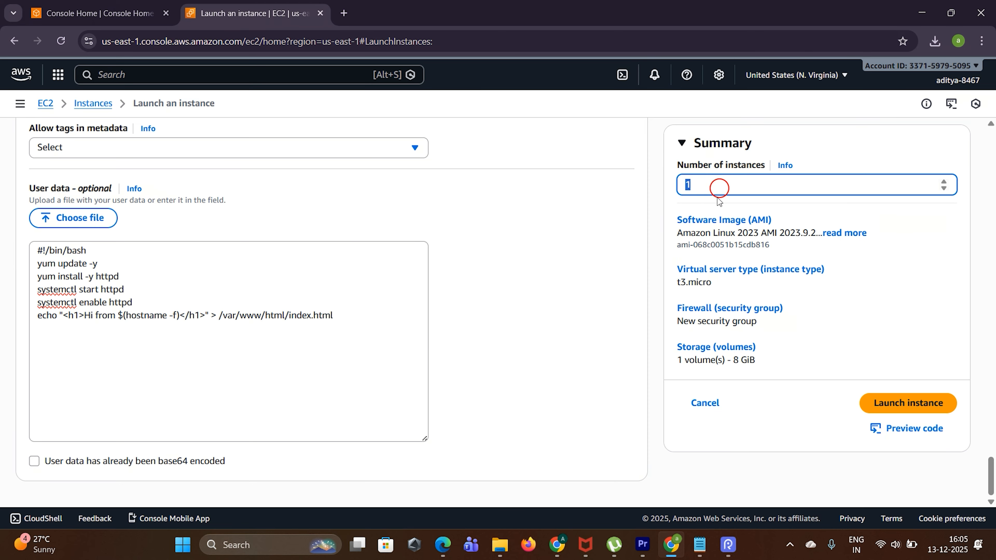
type("344")
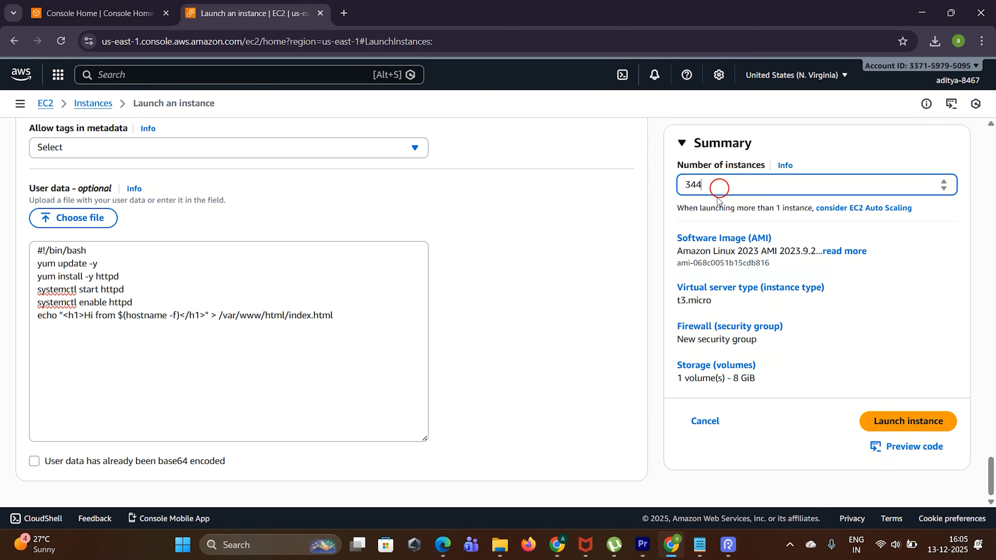
key("BackSpace")
key("BackSpace")
key("BackSpace")
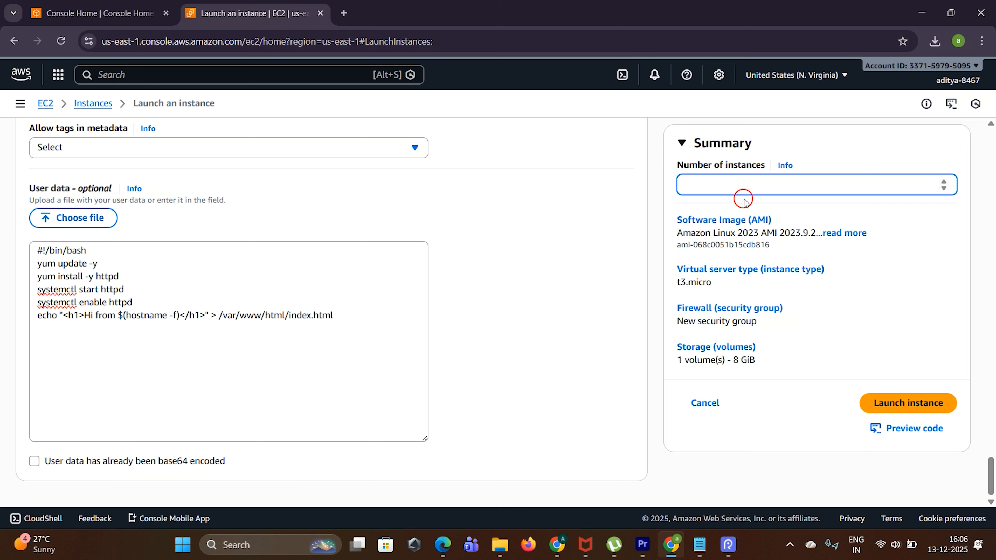
type("1")
Show the full software image description in the summary and review the AMI, instance type, firewall and storage sections.
left_click(839, 233)
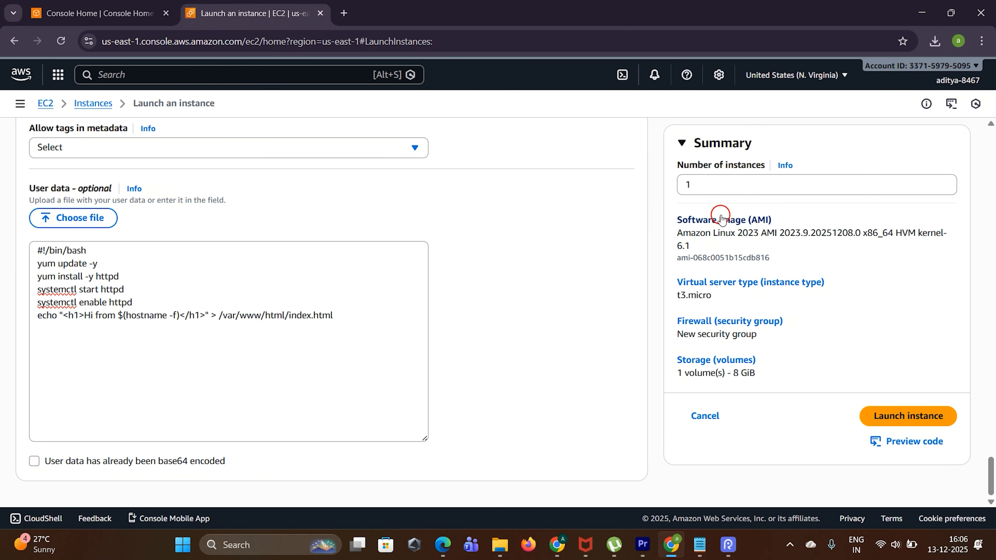
left_click(755, 221)
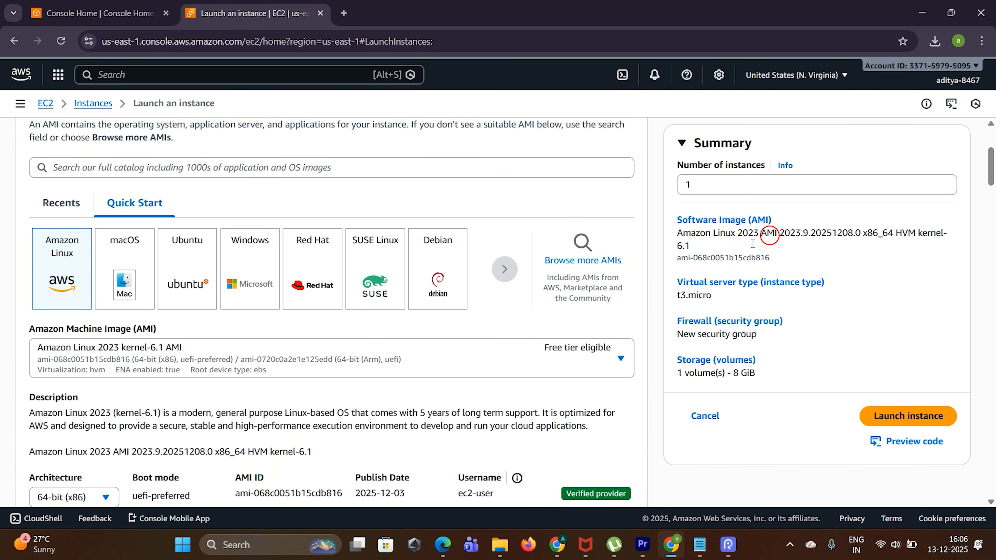
left_click(717, 284)
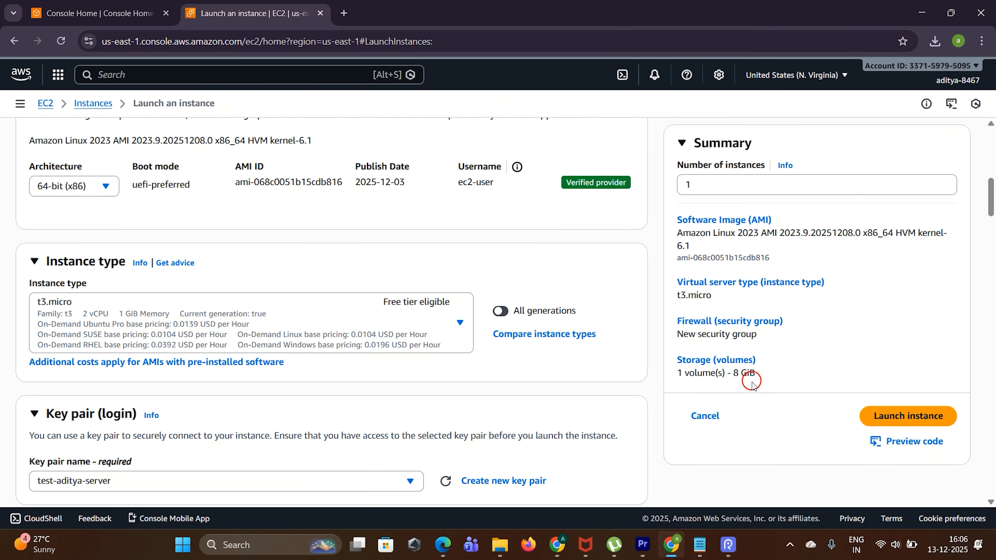
left_click(746, 325)
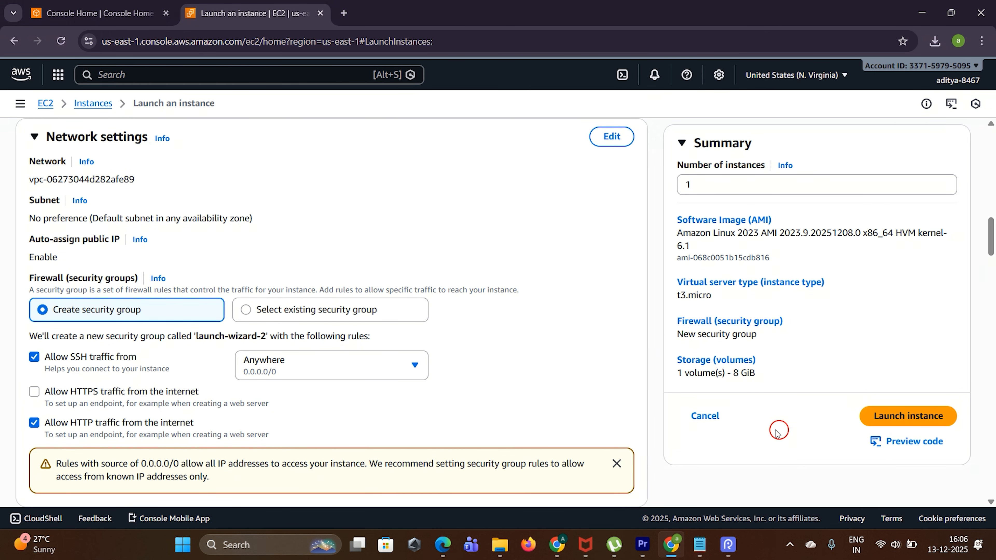
left_click(746, 369)
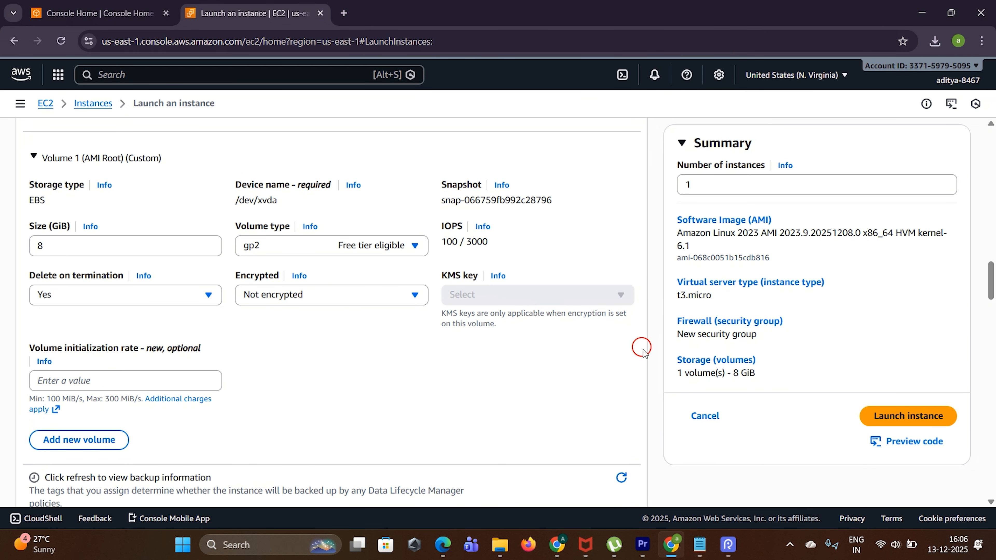
scroll(947, 310, "down", 2)
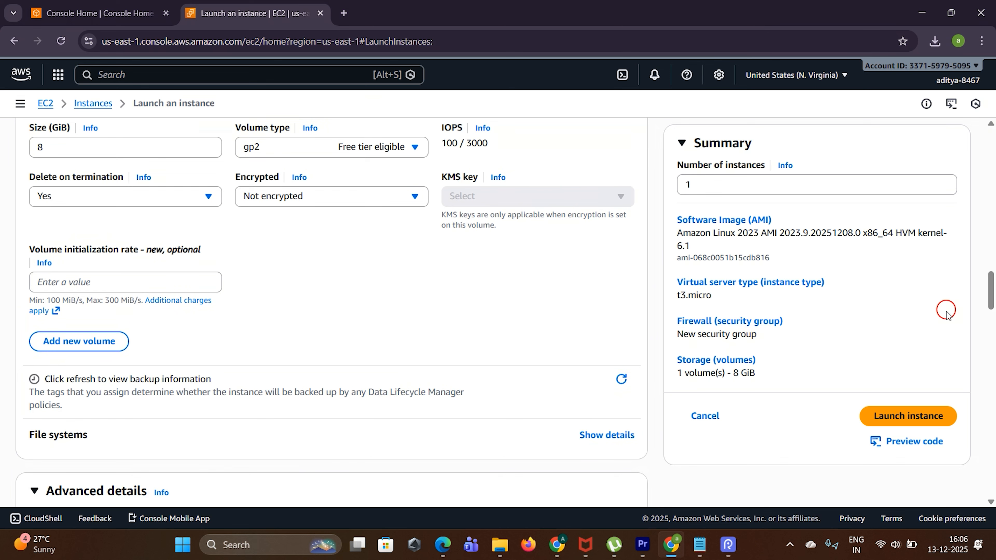
Launch the instance and open the instances list, widening its Name column.
left_click(905, 424)
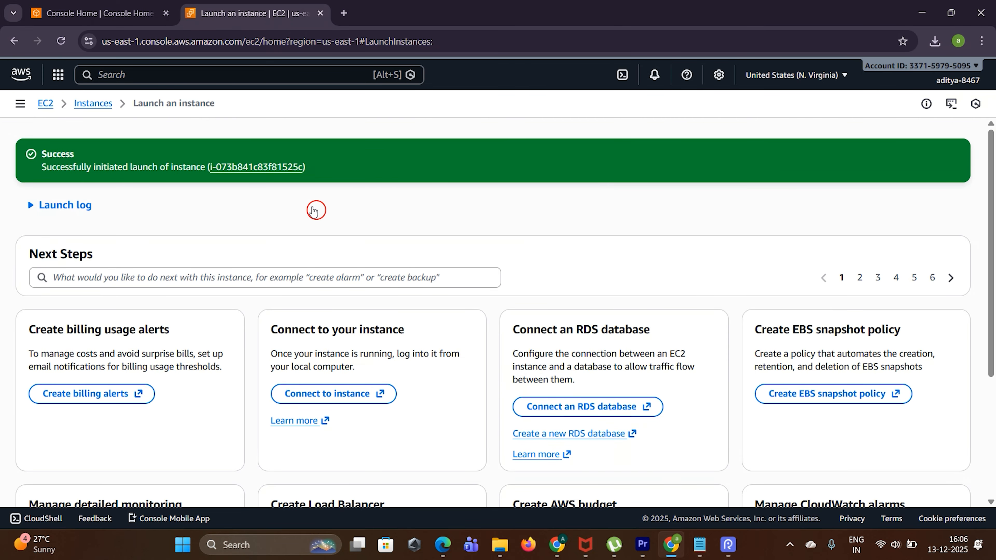
left_click(100, 106)
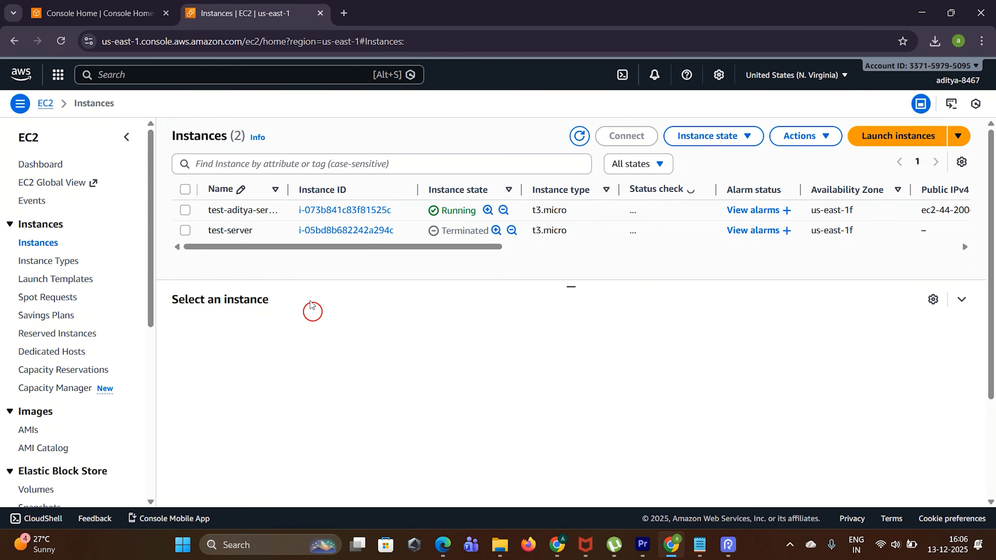
left_click_drag(289, 189, 313, 191)
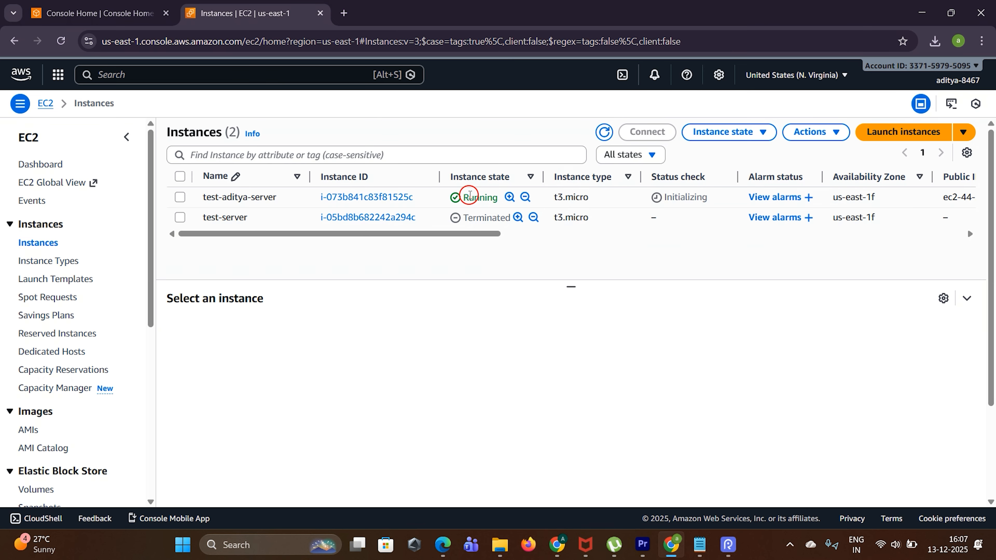
Check the new instance's state and status check in the list, and clear its selection.
double_click(470, 195)
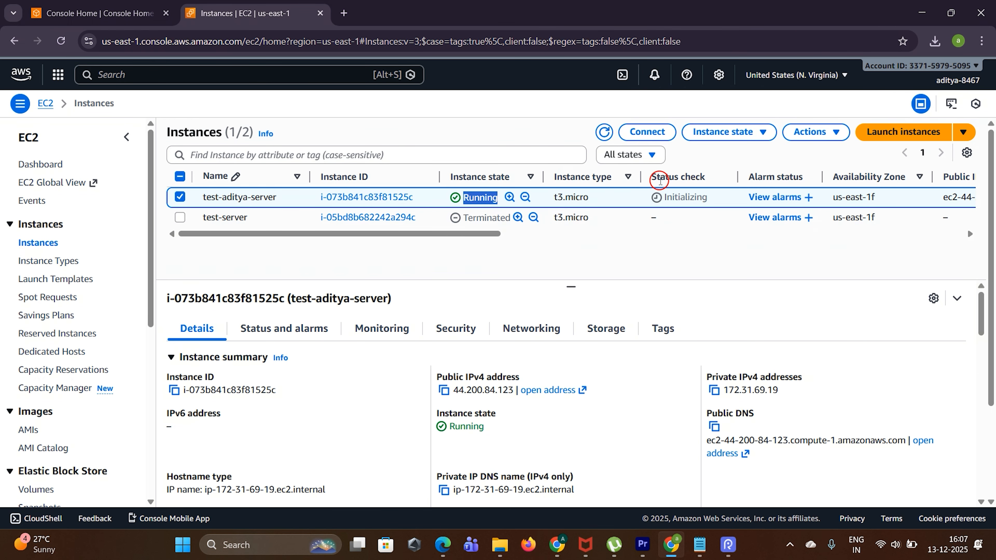
double_click(679, 194)
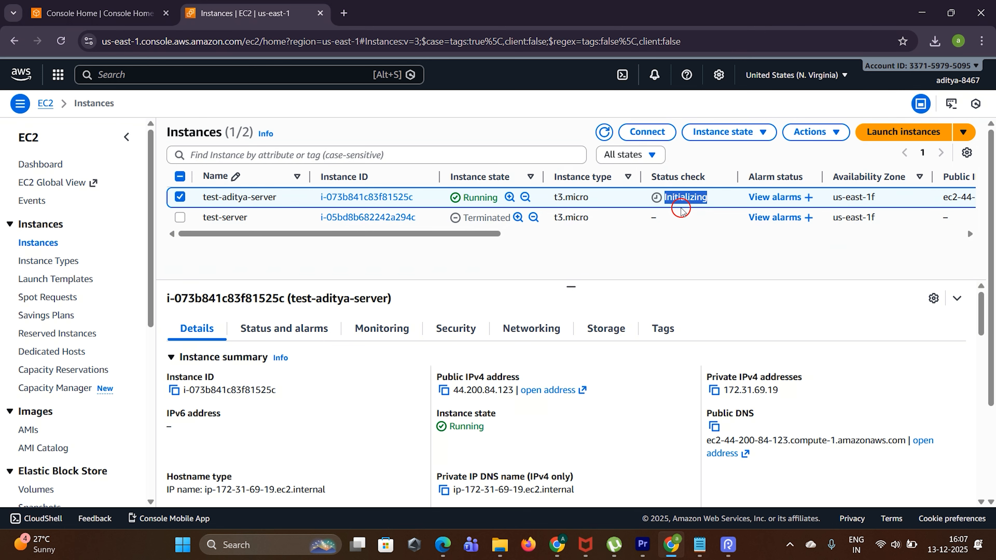
left_click(181, 197)
left_click(628, 273)
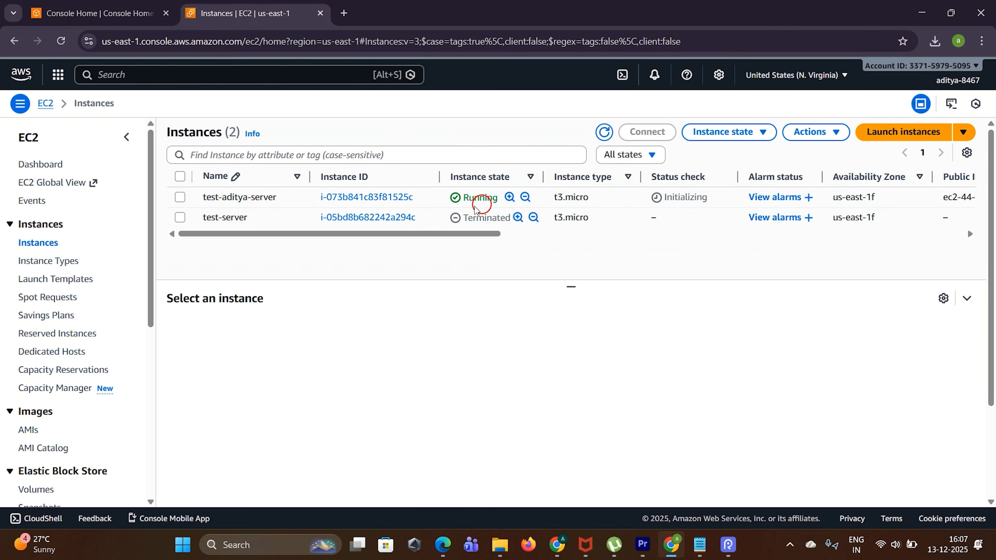
Open the running instance's details and examine its instance ID, public IPv4 address and private IPv4 address.
left_click(399, 202)
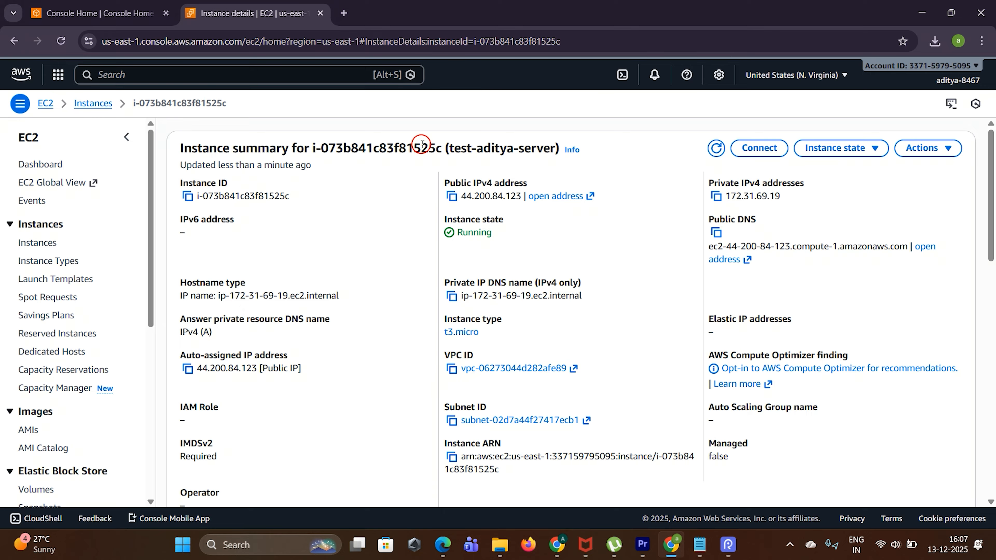
triple_click(218, 195)
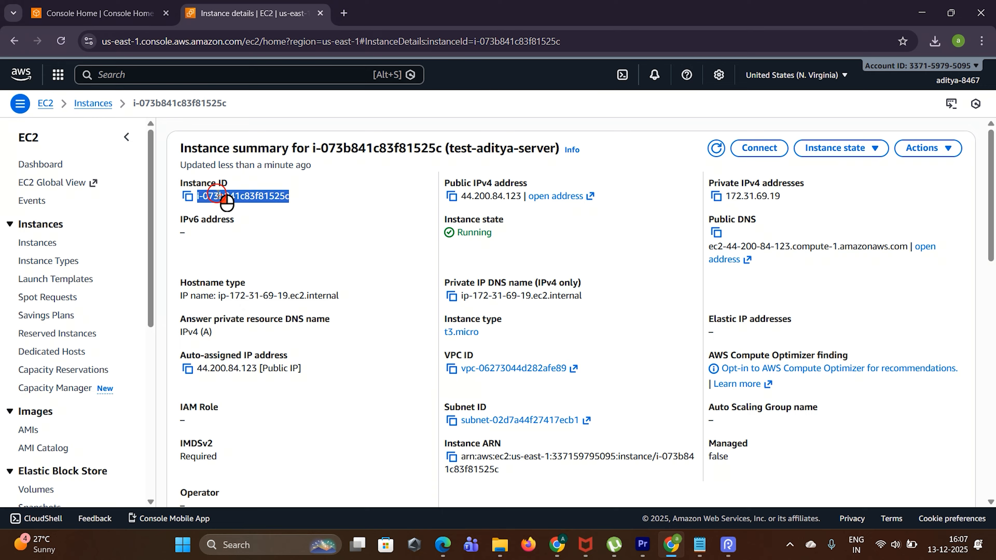
left_click(369, 204)
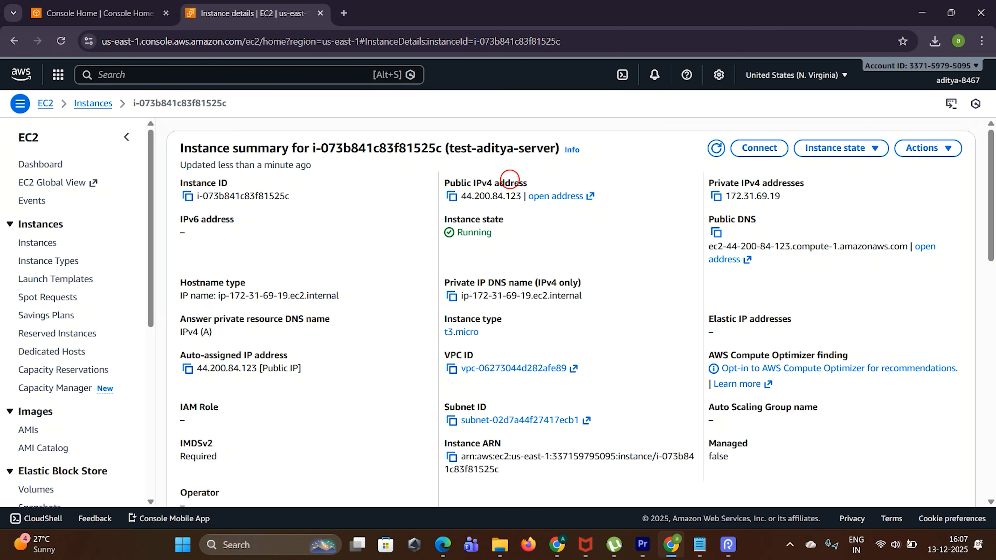
double_click(498, 200)
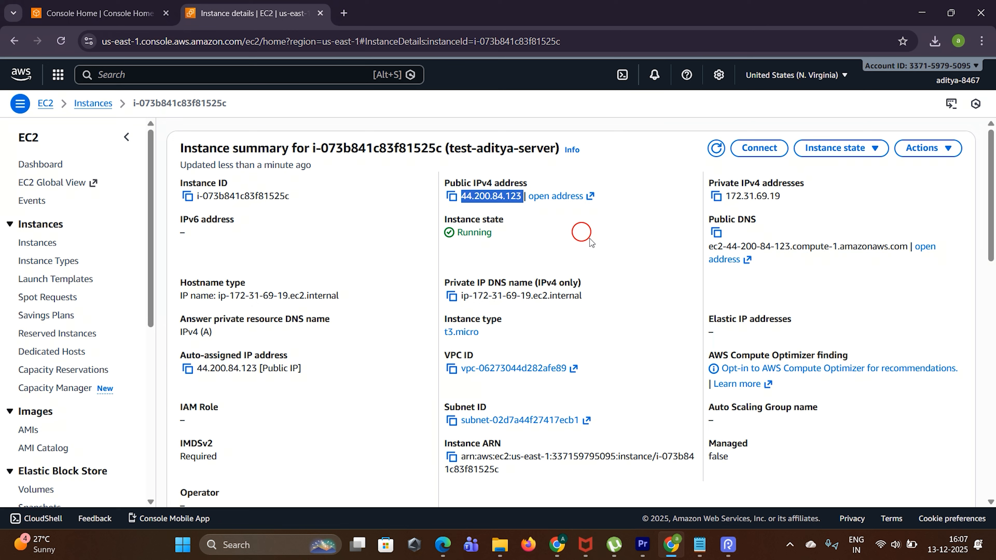
double_click(755, 196)
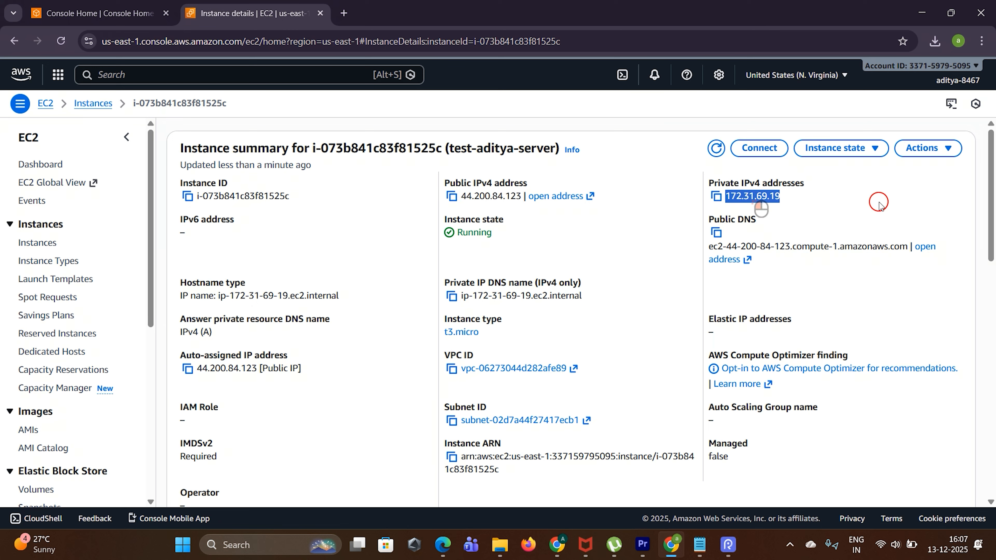
left_click(818, 216)
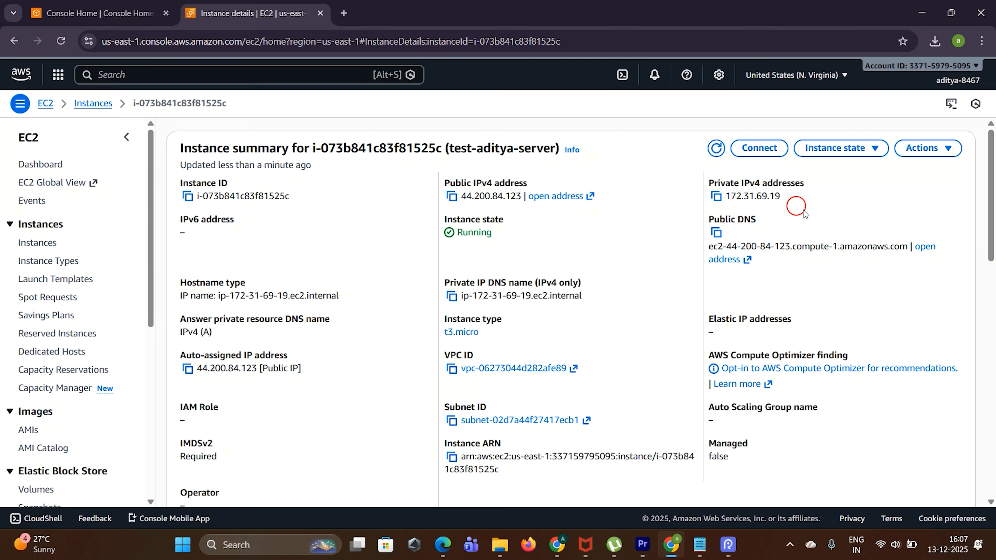
double_click(747, 195)
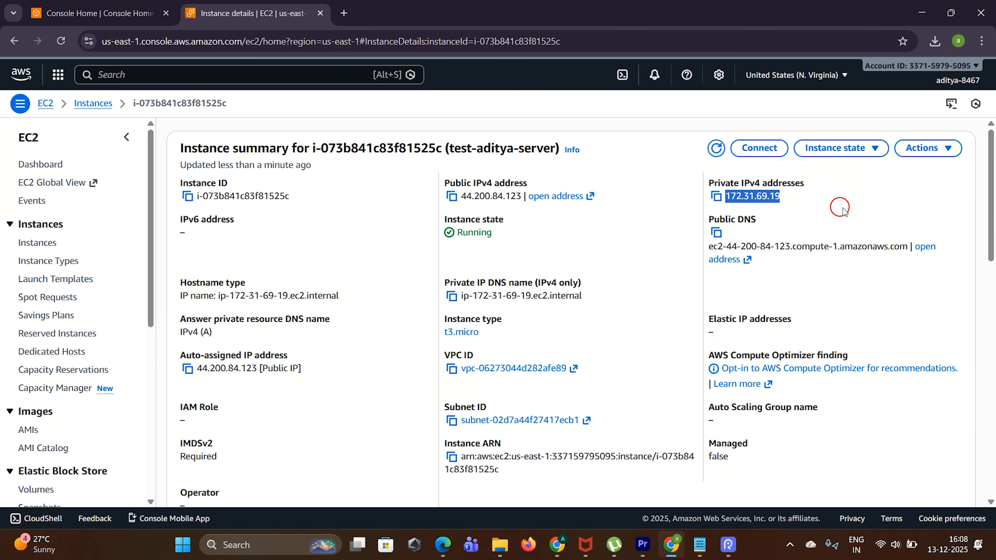
Examine the hostname type and the remaining fields of the instance summary.
triple_click(283, 296)
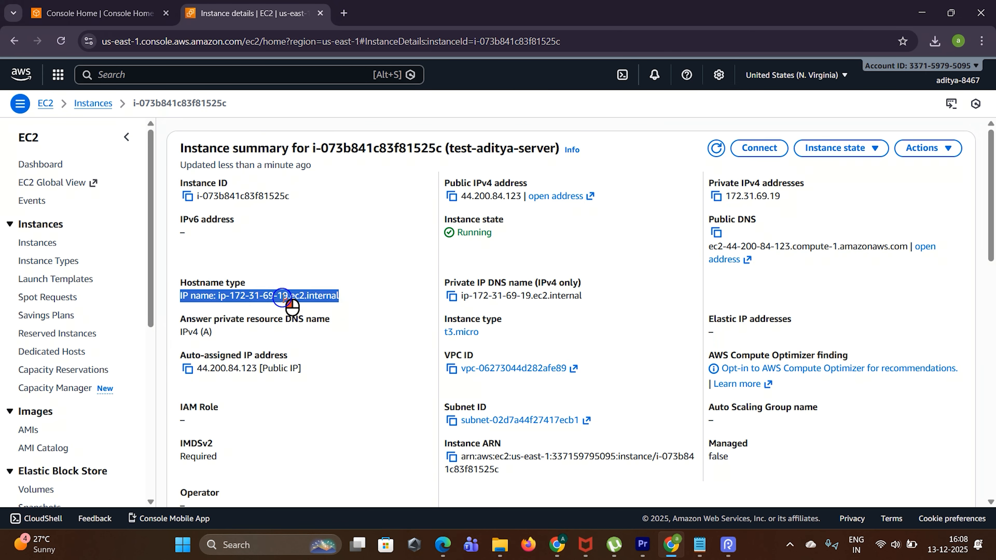
left_click(283, 296)
scroll(281, 300, "down", 1)
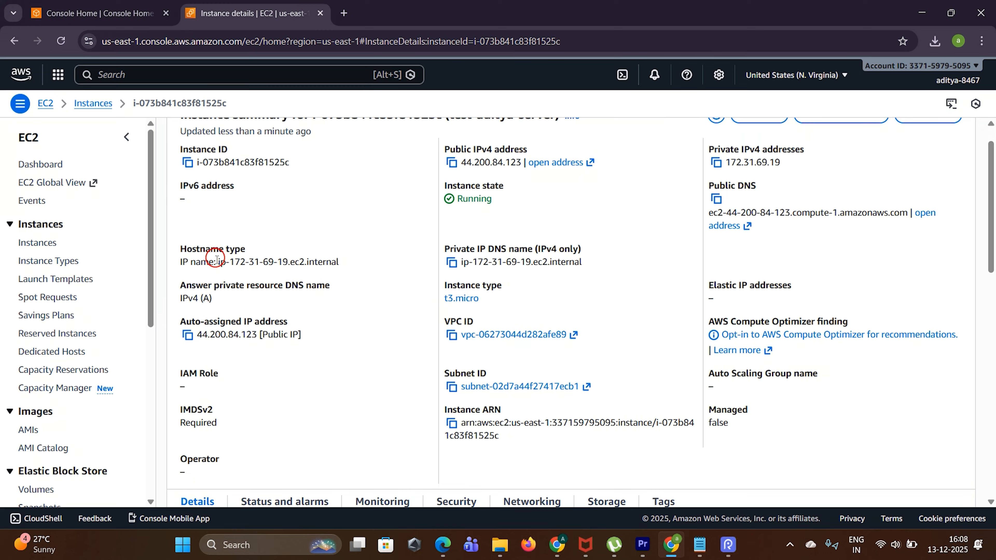
left_click_drag(217, 264, 351, 260)
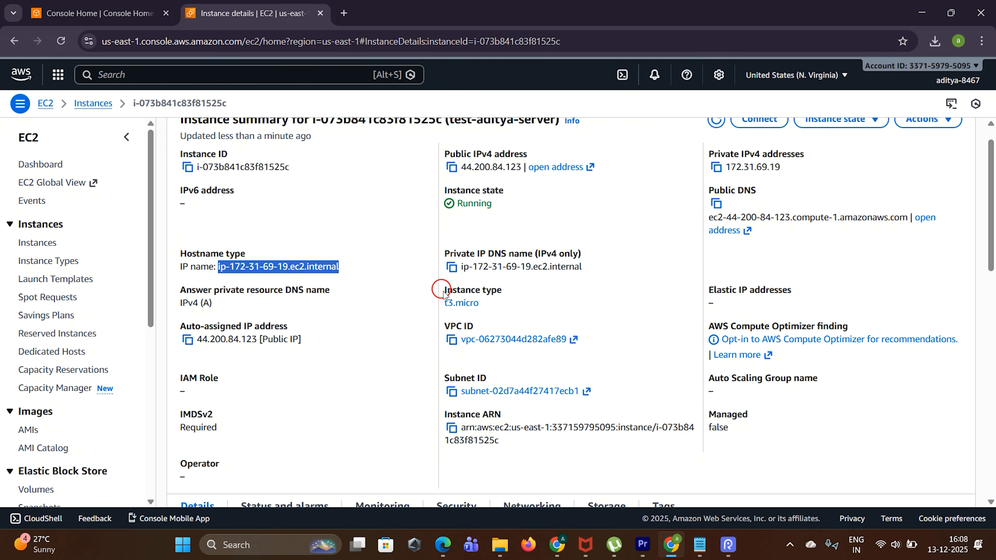
scroll(443, 253, "down", 3)
scroll(311, 219, "up", 2)
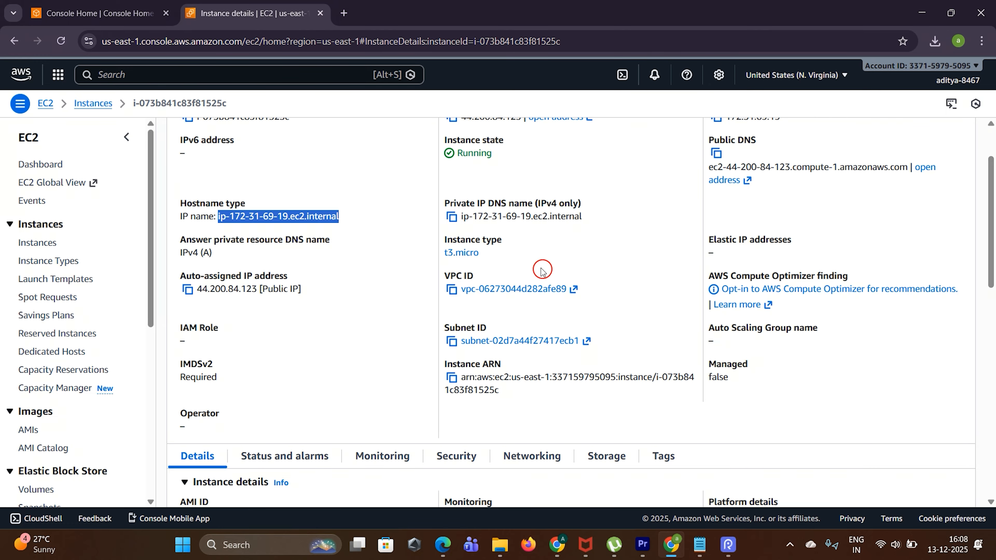
Review the instance details section, including the AMI, launch time and key pair information.
scroll(543, 271, "down", 7)
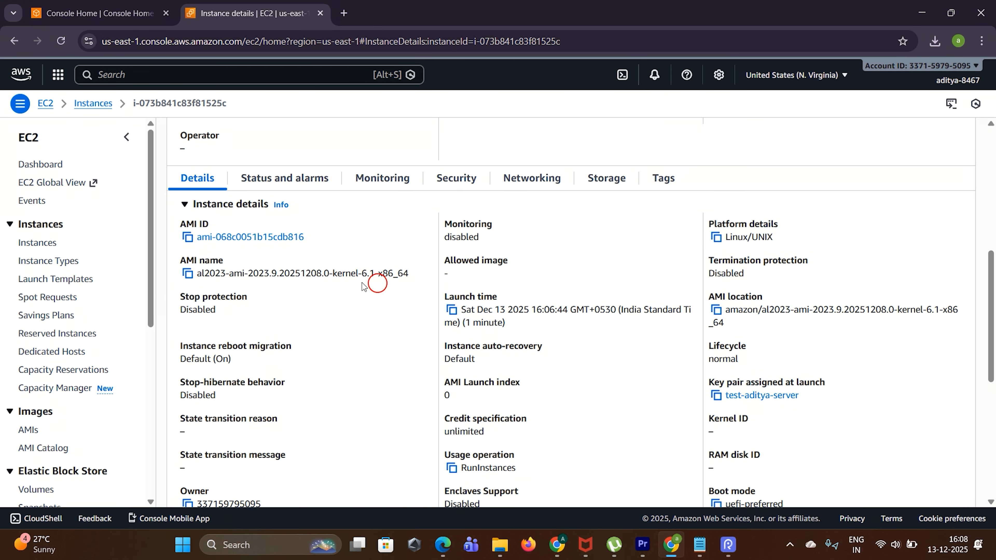
scroll(350, 436, "down", 3)
scroll(349, 431, "down", 3)
scroll(347, 429, "up", 8)
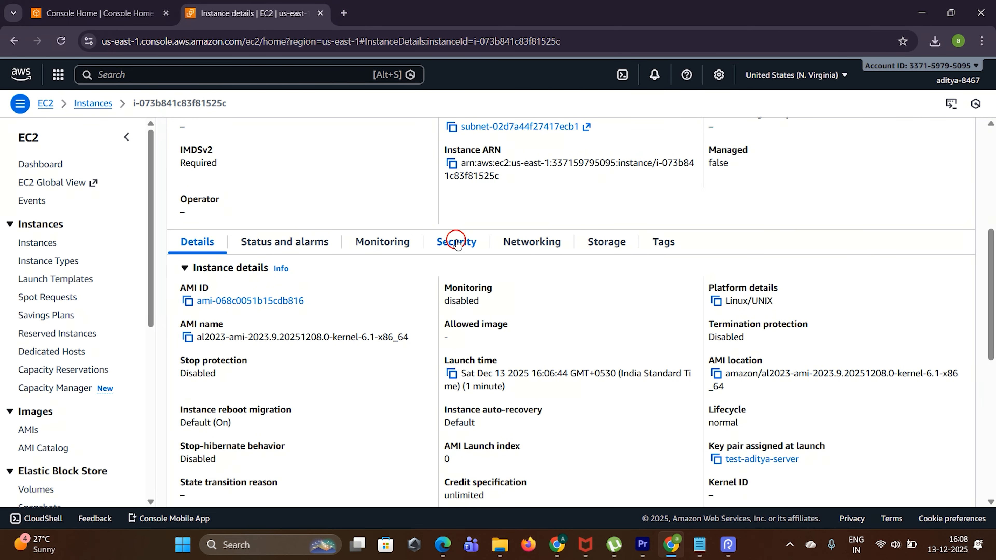
Show the instance's security information and examine the port ranges and sources of the inbound rules.
left_click(465, 244)
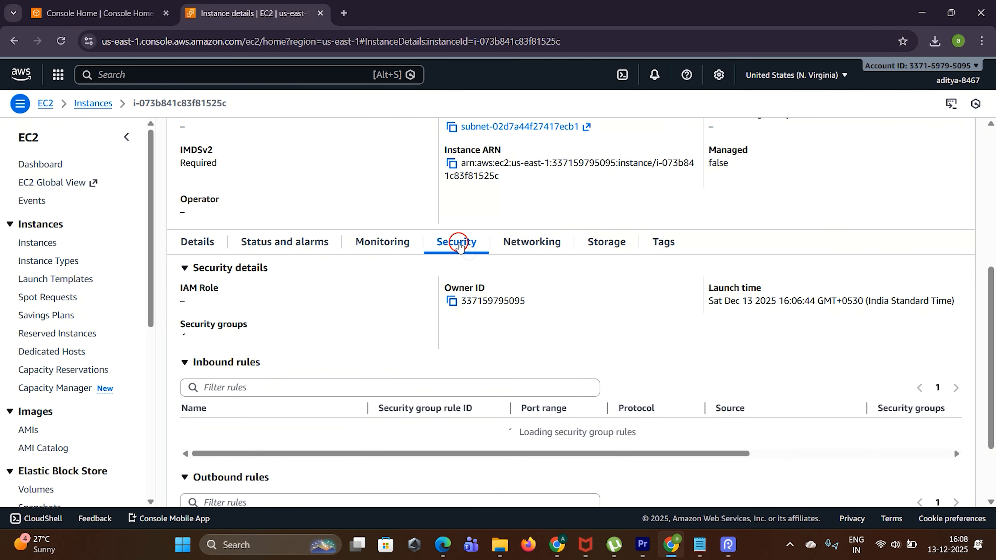
scroll(460, 245, "down", 3)
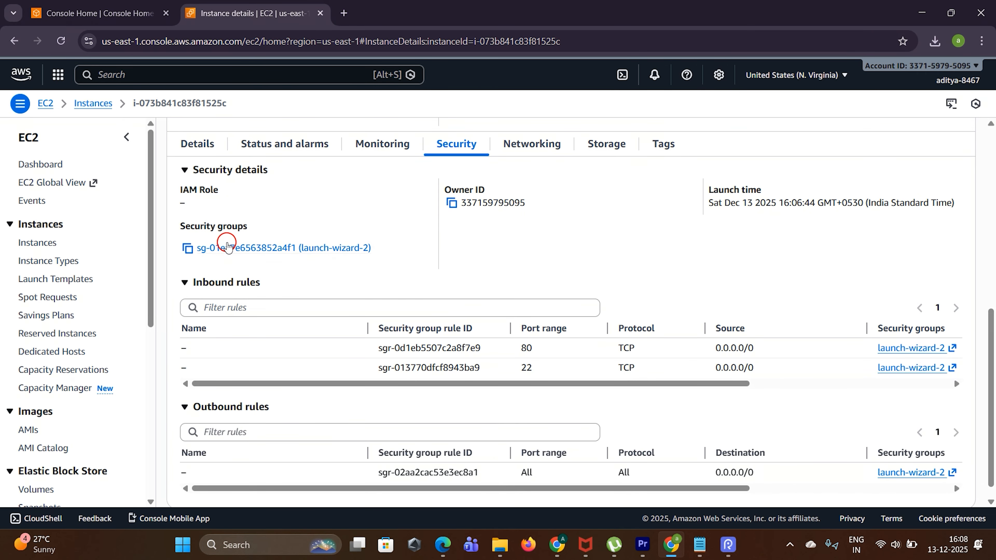
scroll(392, 245, "down", 2)
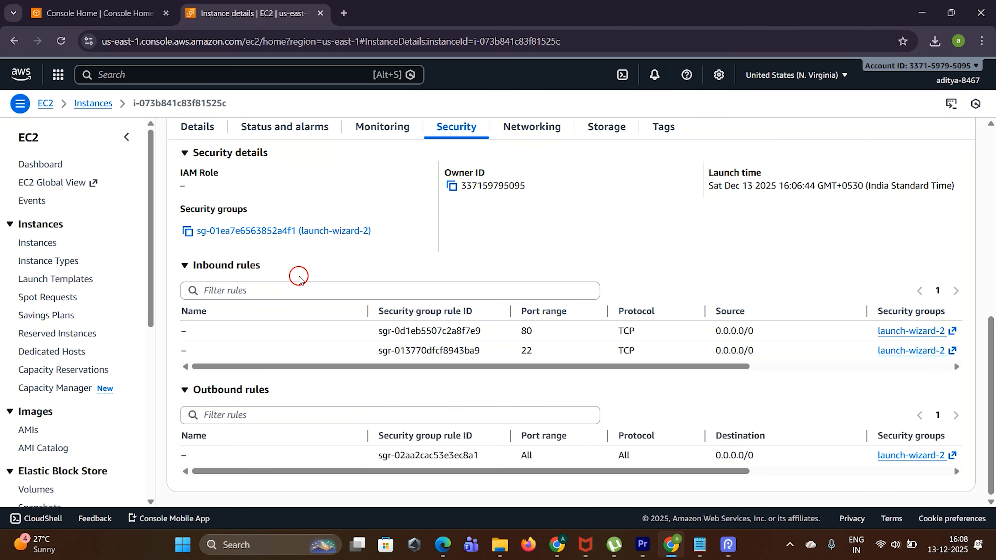
scroll(580, 335, "right", 3)
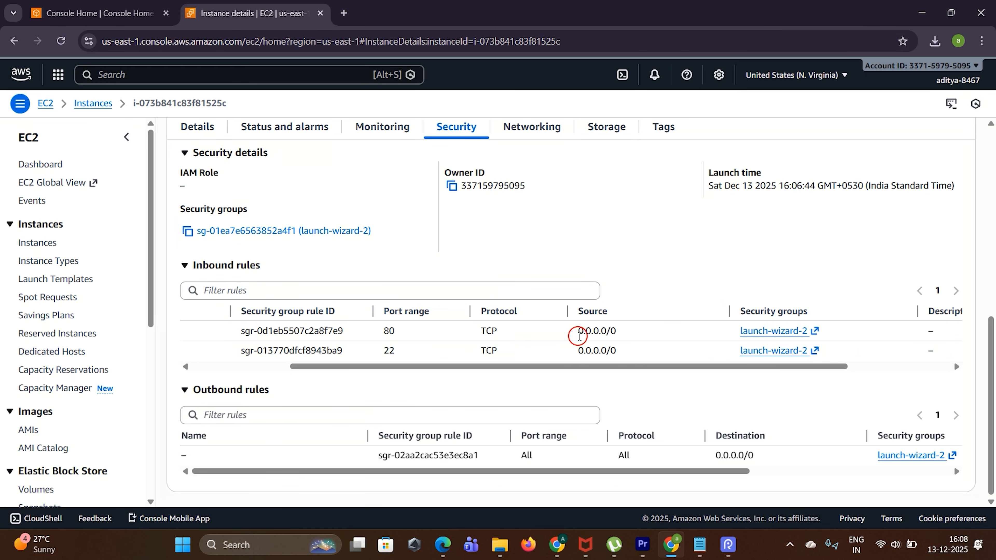
scroll(580, 335, "right", 2)
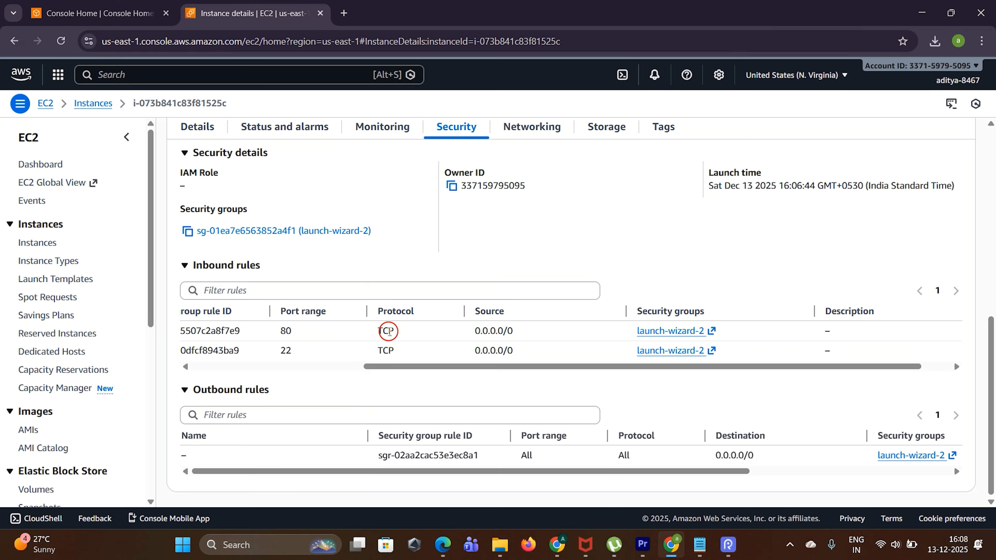
double_click(286, 331)
double_click(285, 351)
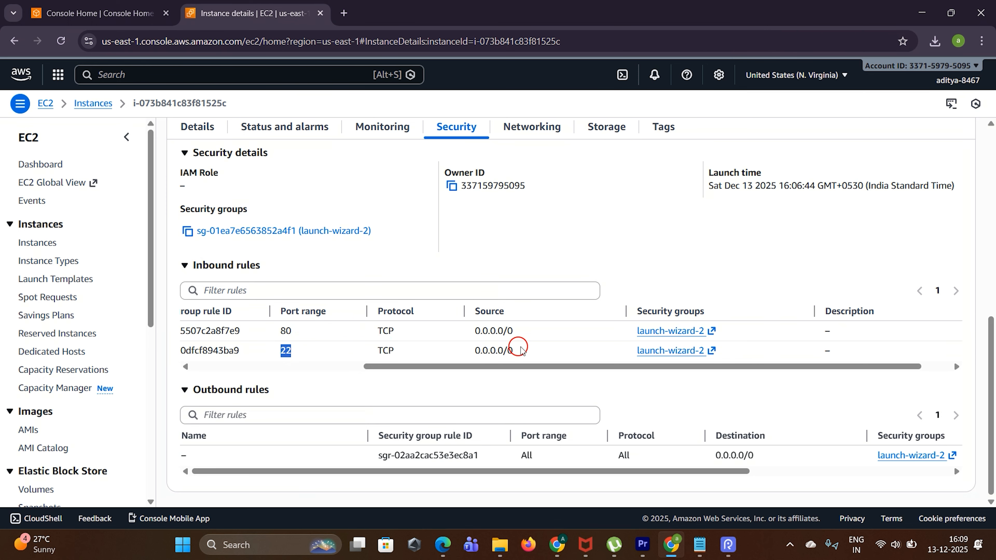
triple_click(527, 331)
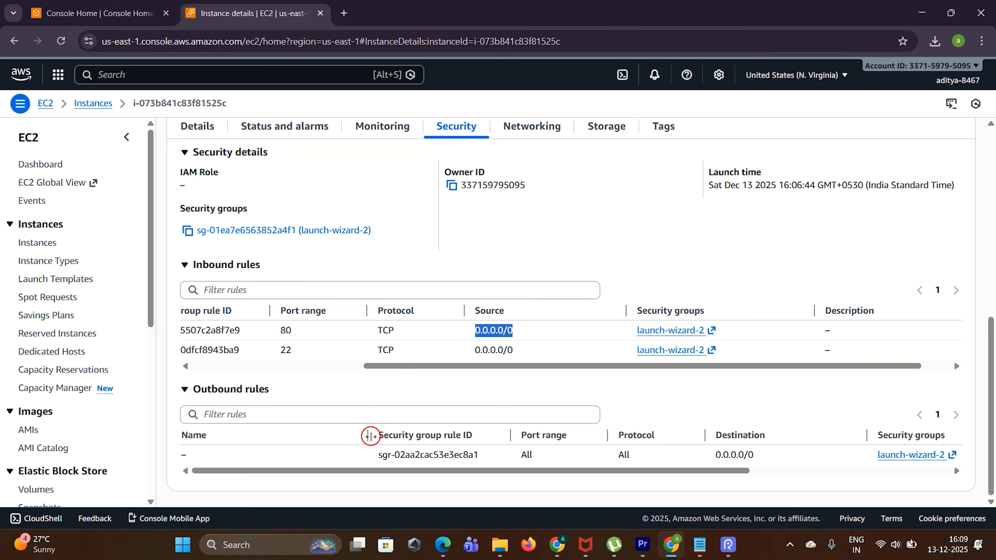
Examine the port range and destination of the outbound security rule.
scroll(384, 452, "right", 3)
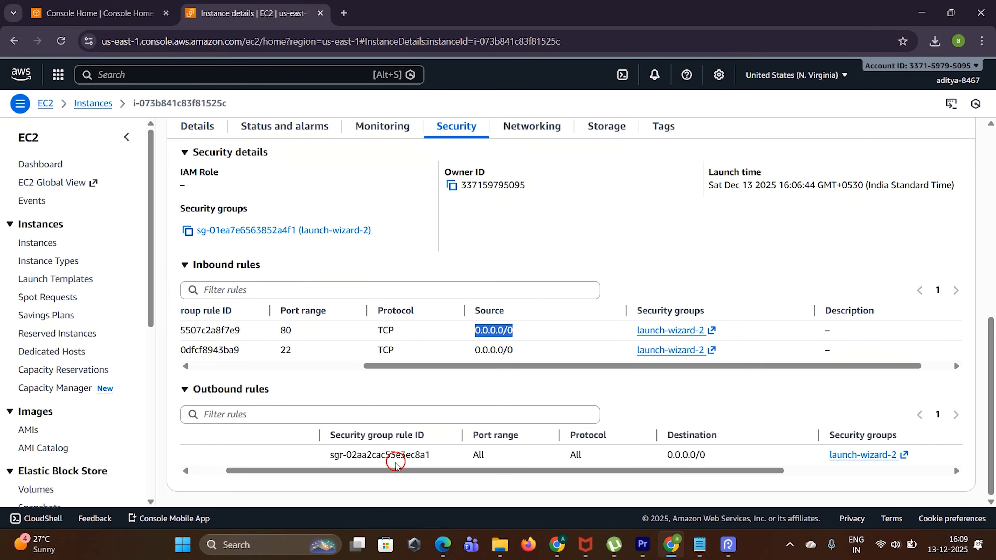
double_click(408, 455)
scroll(486, 451, "right", 4)
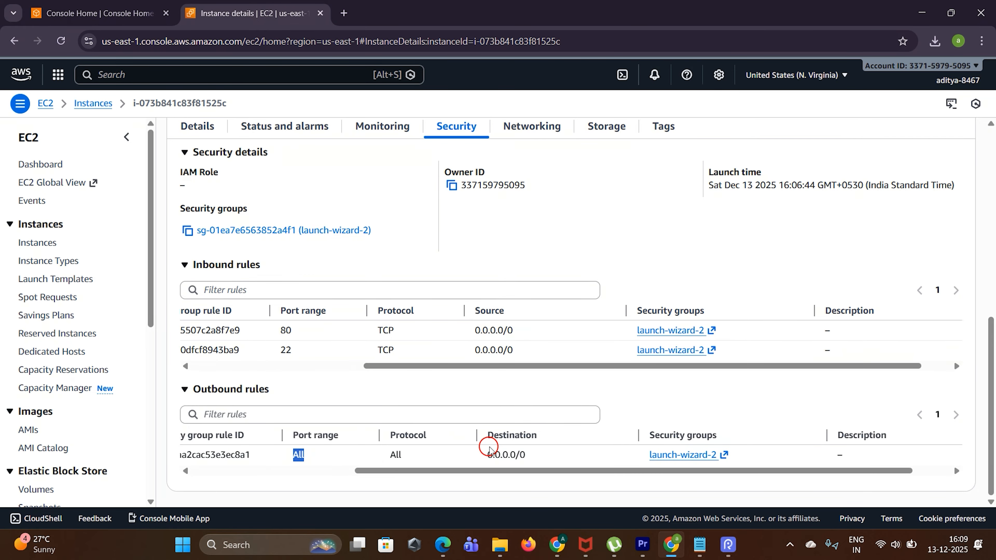
left_click_drag(473, 456, 431, 455)
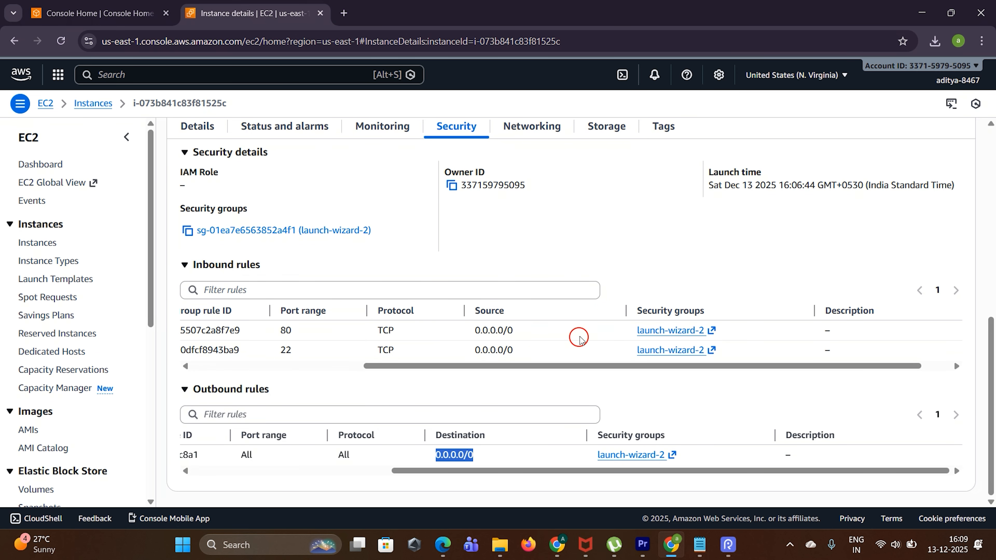
Copy the instance's public IPv4 address and load it in a new browser tab.
scroll(578, 338, "up", 8)
scroll(631, 336, "down", 8)
scroll(630, 336, "up", 8)
scroll(629, 338, "down", 8)
scroll(627, 338, "up", 8)
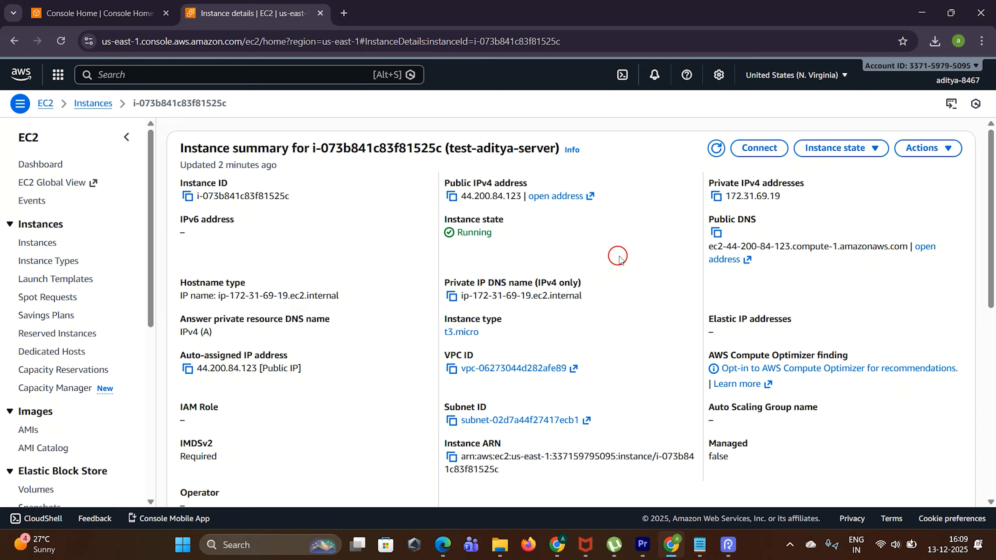
left_click(454, 198)
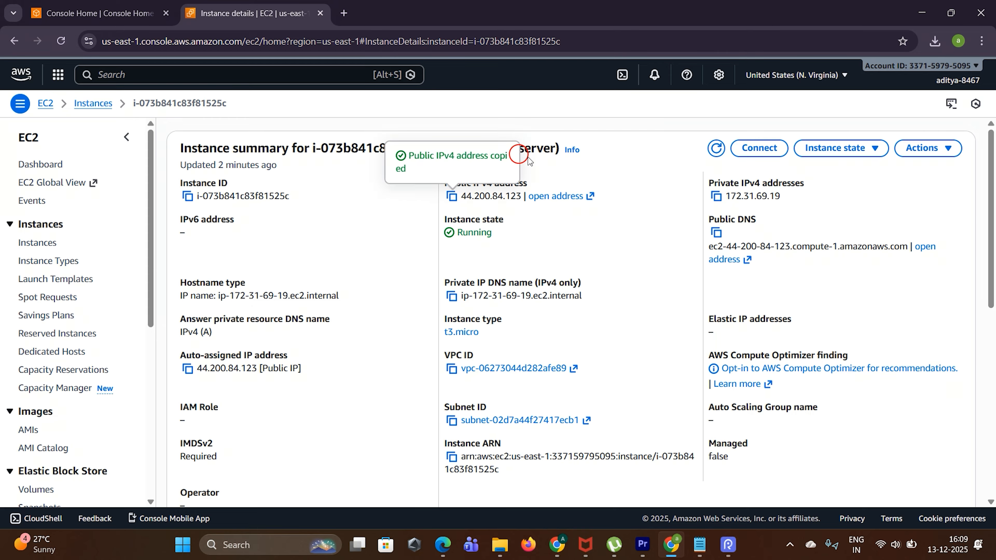
left_click(345, 15)
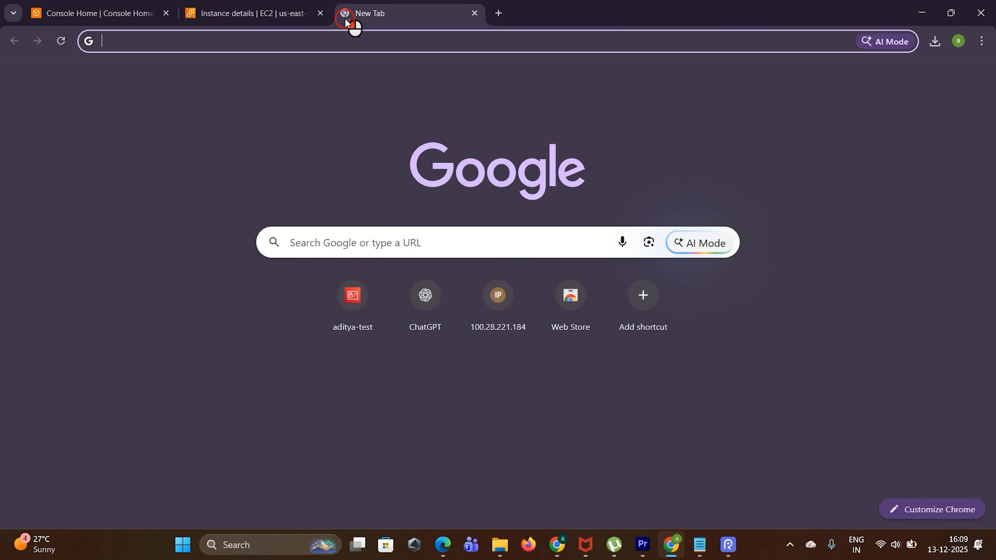
key("ctrl+v")
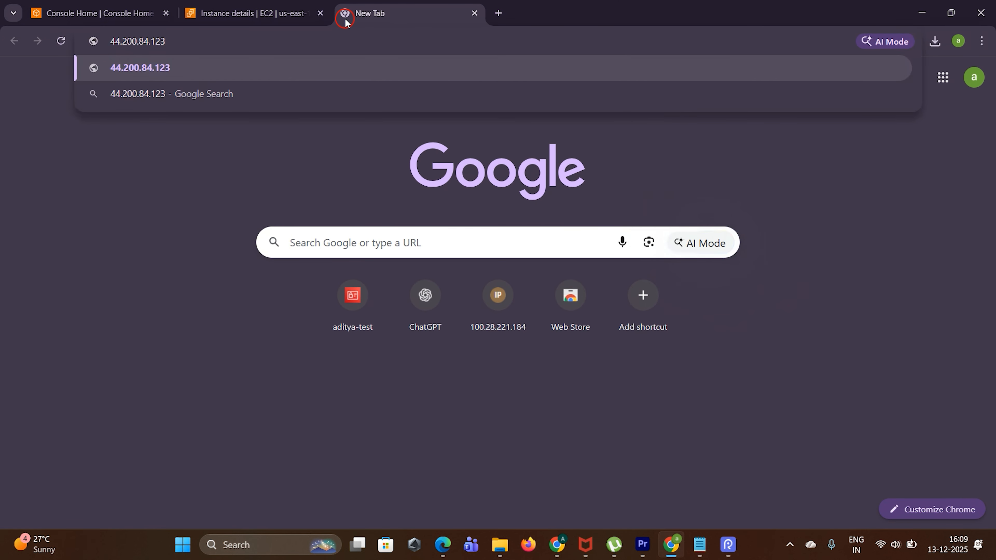
key("Return")
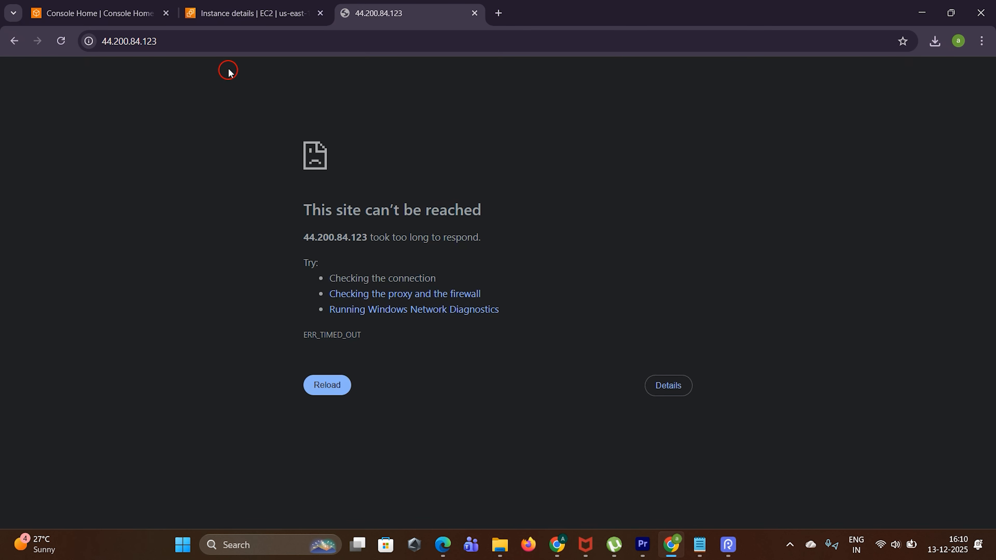
left_click(239, 42)
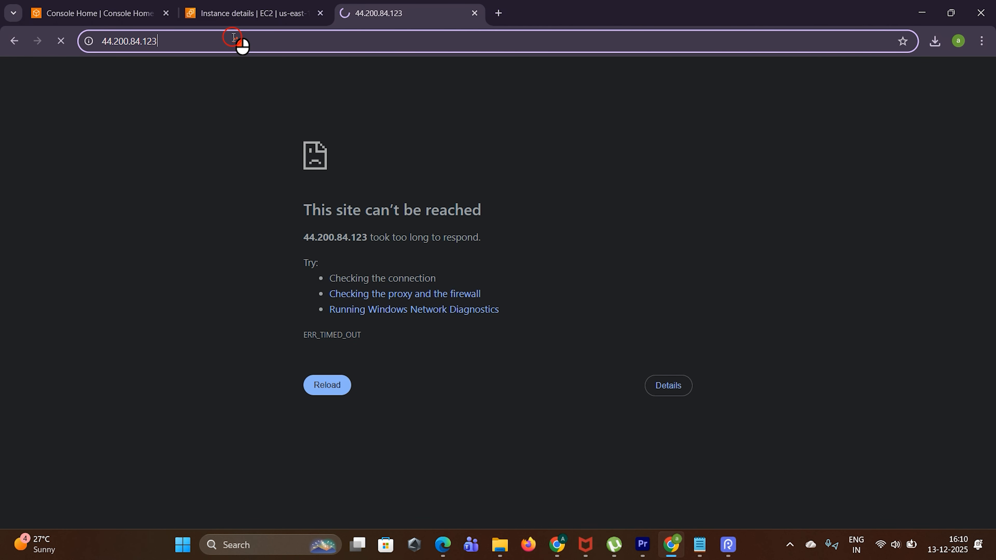
left_click(141, 43)
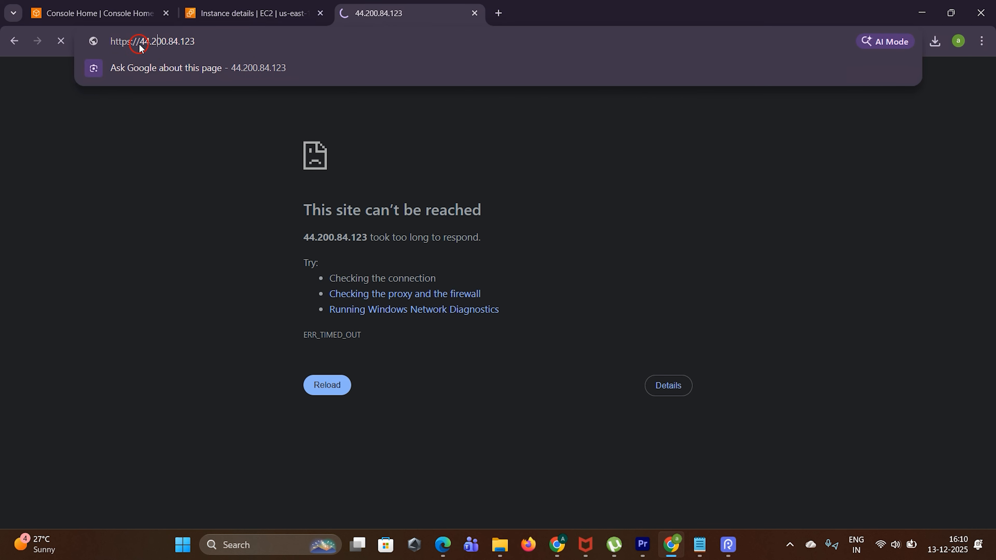
key("Left")
key("Left")
key("Left")
key("BackSpace")
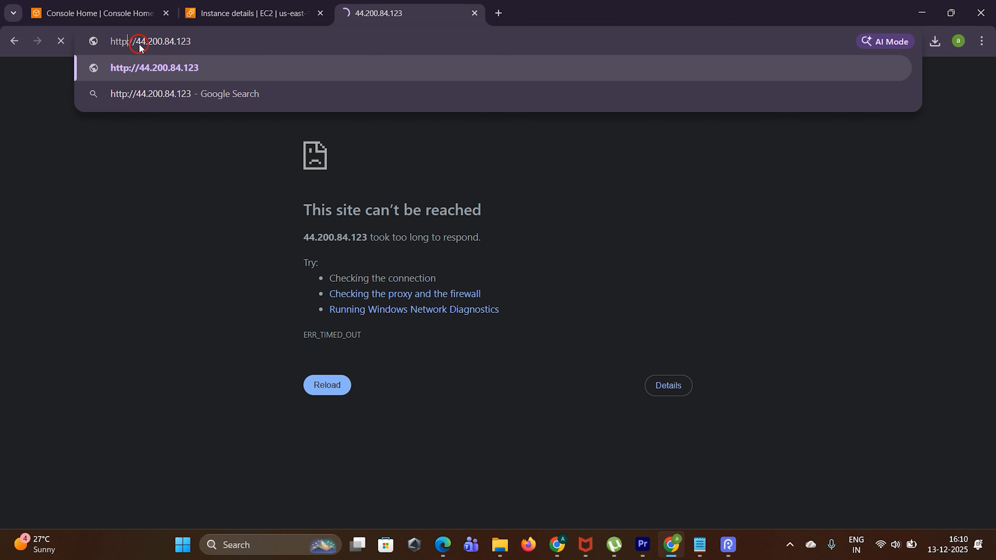
key("Return")
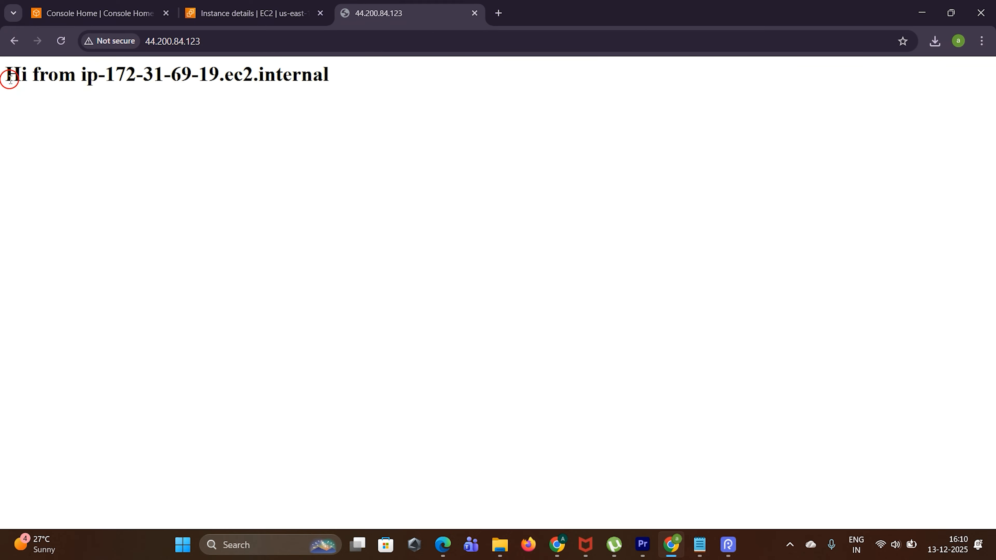
Compare the hostname on the served web page with the IP name in the EC2 instance summary.
left_click_drag(81, 77, 310, 76)
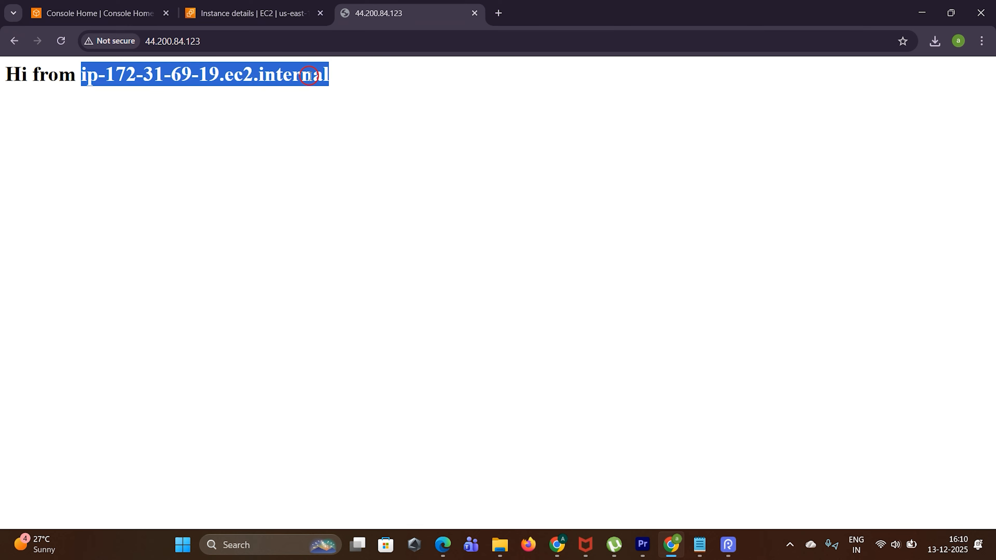
left_click(260, 20)
scroll(294, 262, "down", 1)
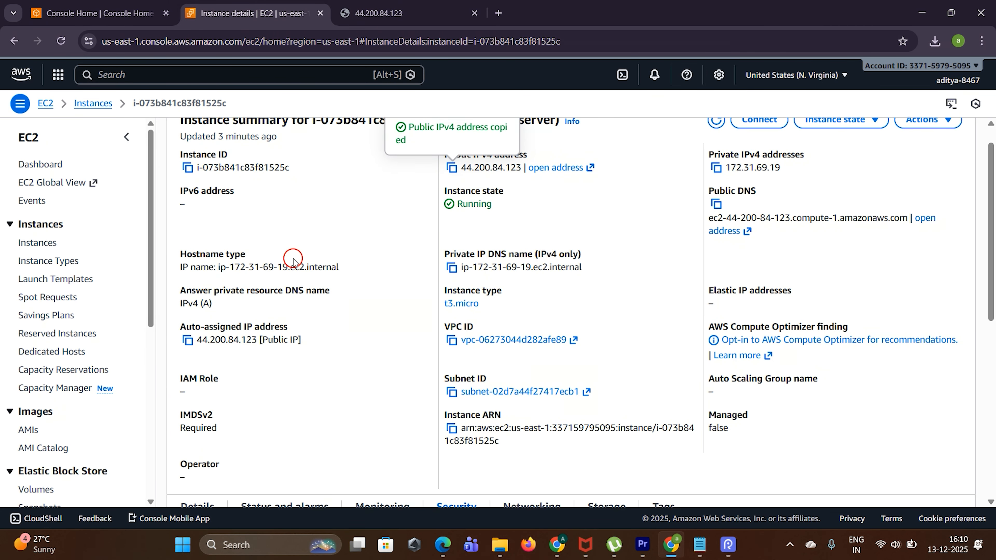
left_click_drag(231, 268, 282, 269)
left_click(369, 282)
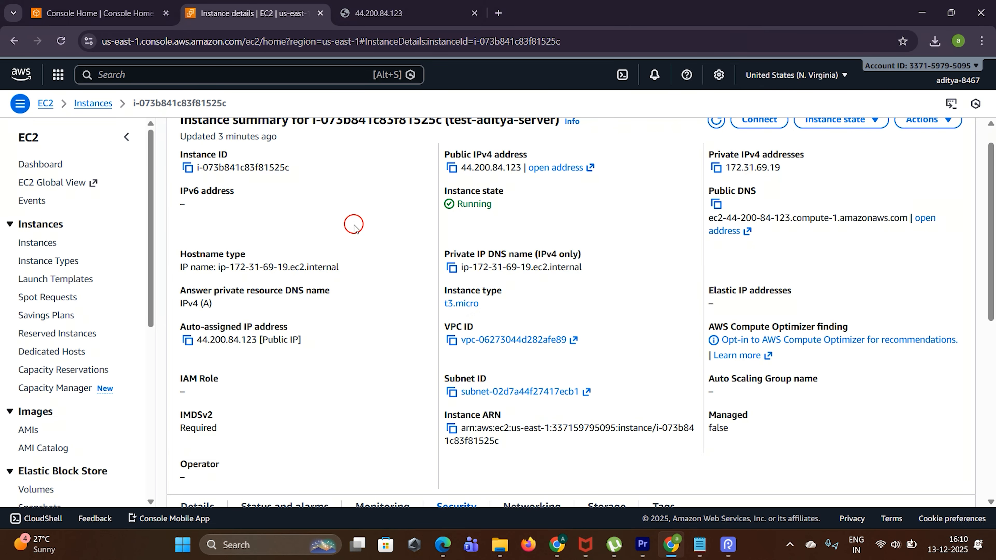
Recheck the served page's hostname against the instance summary, ending on the instance details.
key("ctrl+Tab")
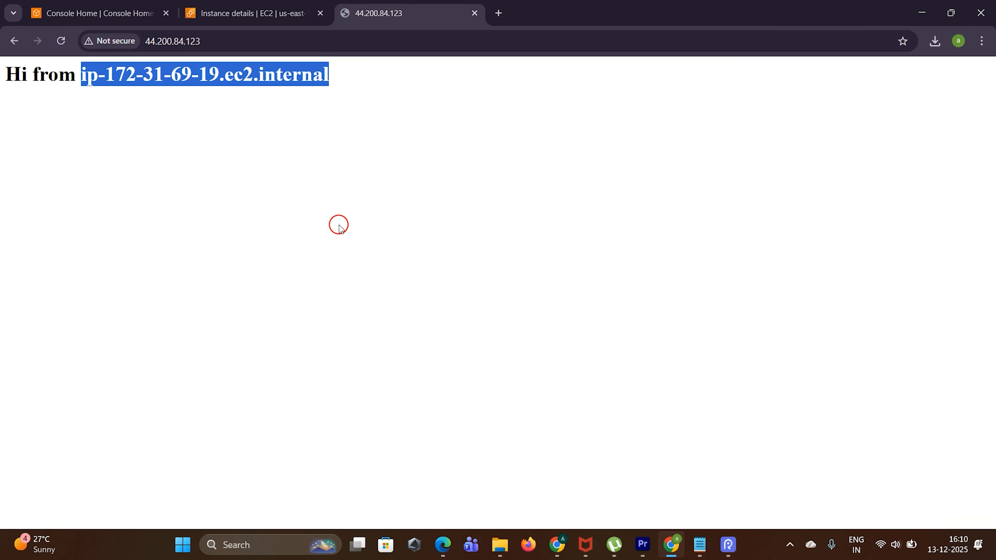
left_click(251, 14)
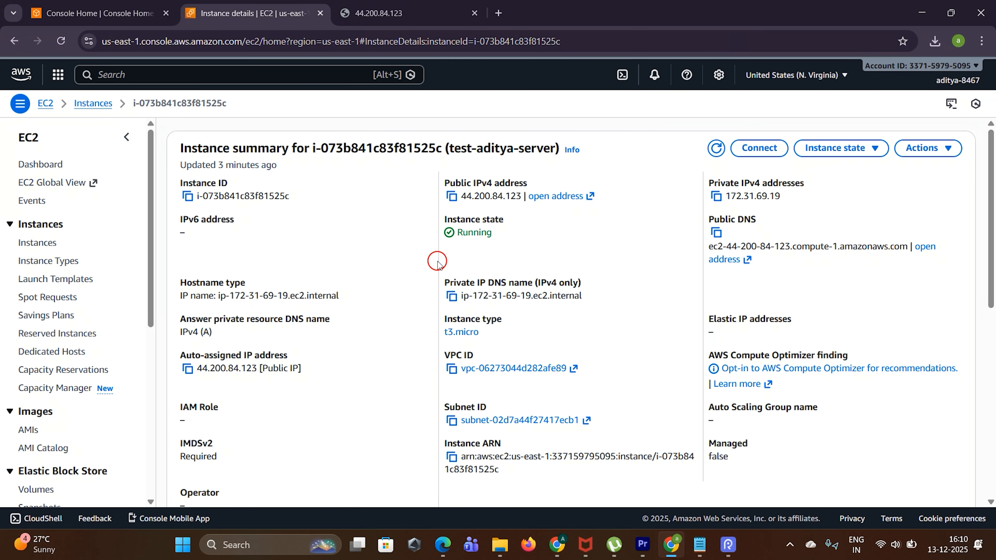
left_click(422, 13)
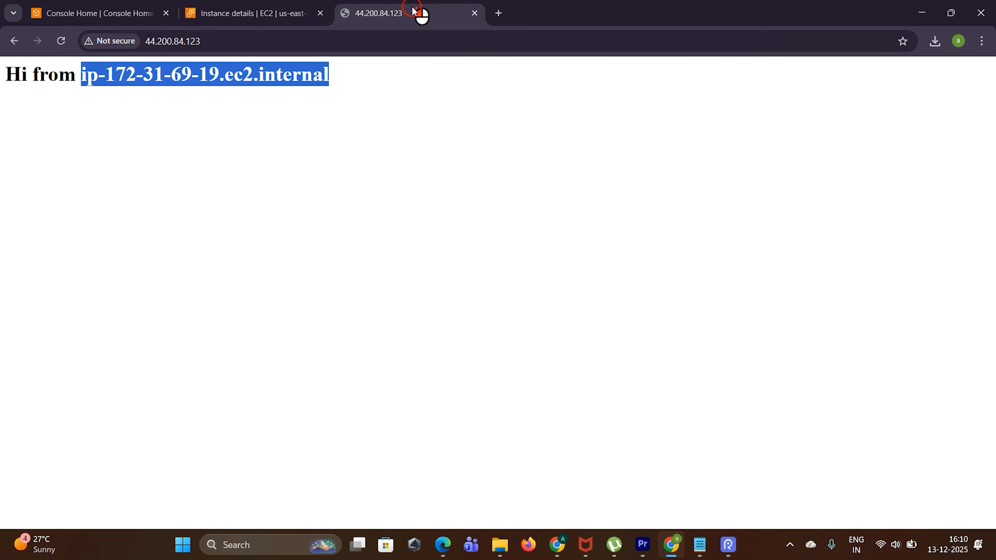
left_click(315, 120)
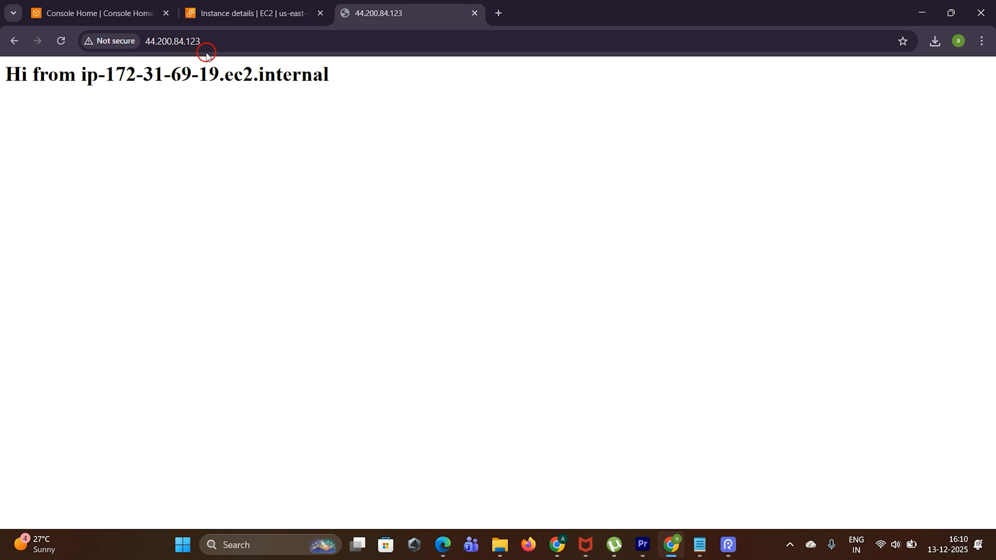
left_click(255, 16)
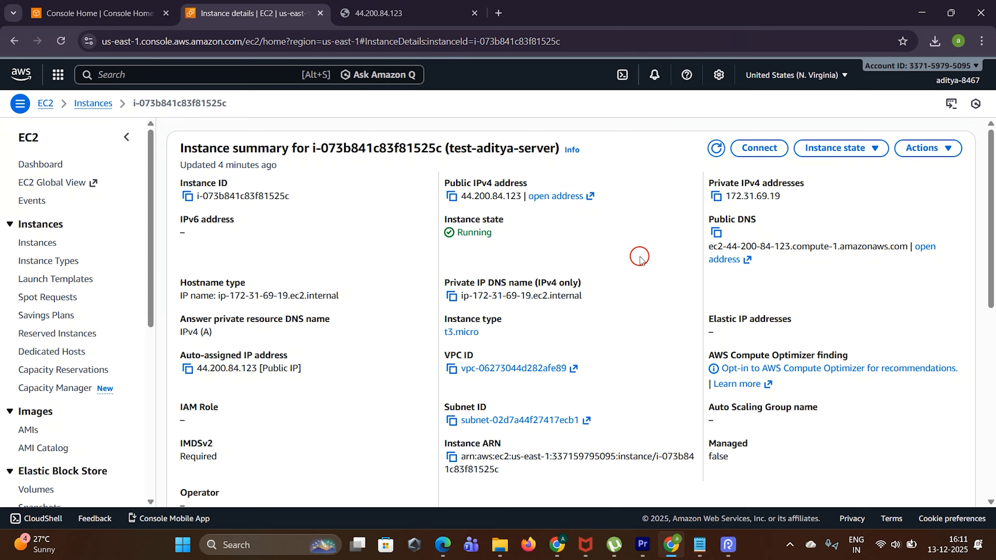
left_click(846, 159)
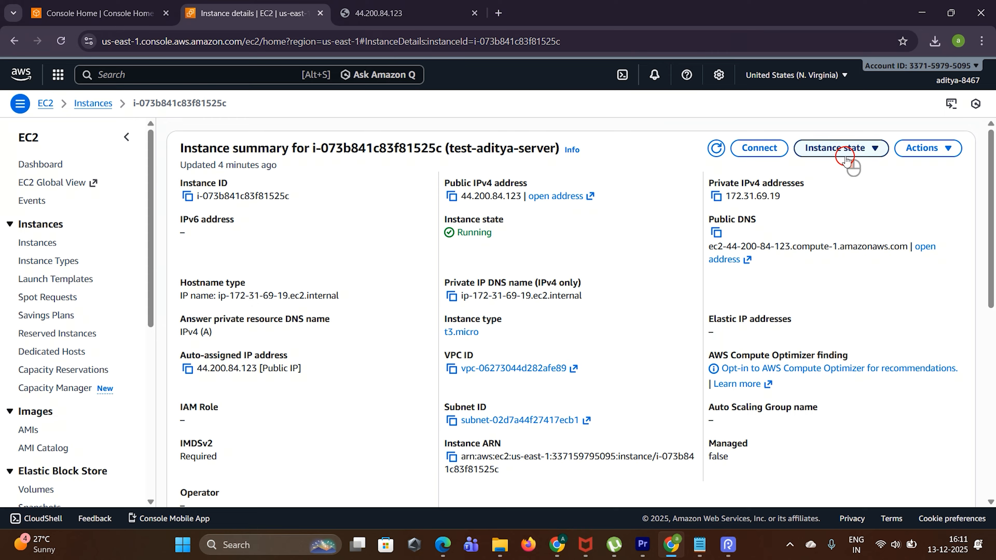
left_click(855, 157)
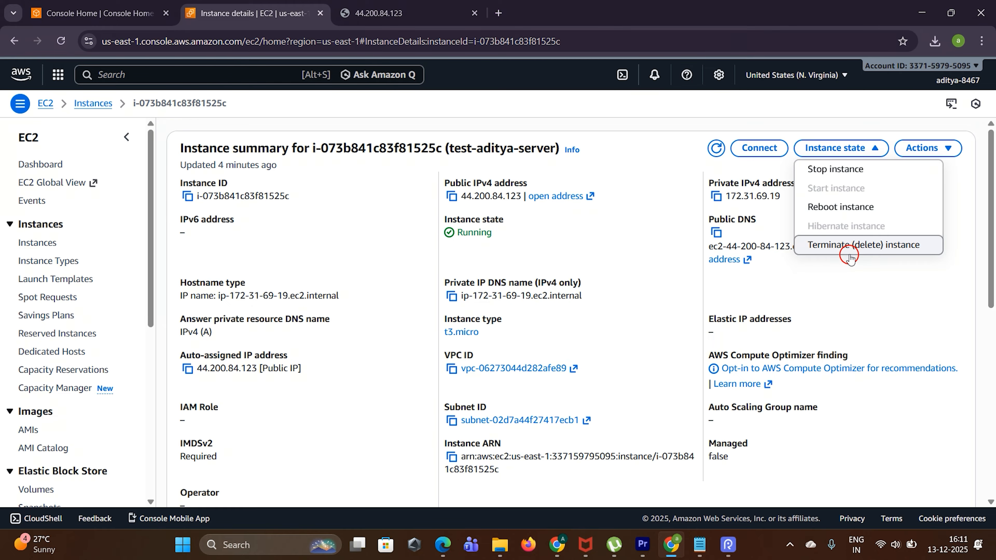
left_click(836, 168)
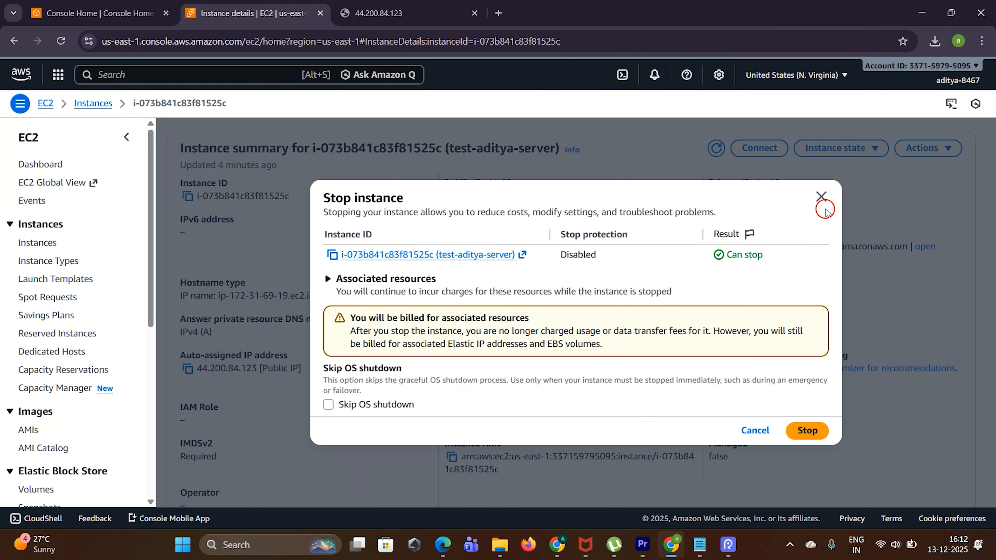
left_click(823, 197)
Review the resources associated with the running EC2 instance, then stop the instance without skipping OS shutdown.
left_click(834, 151)
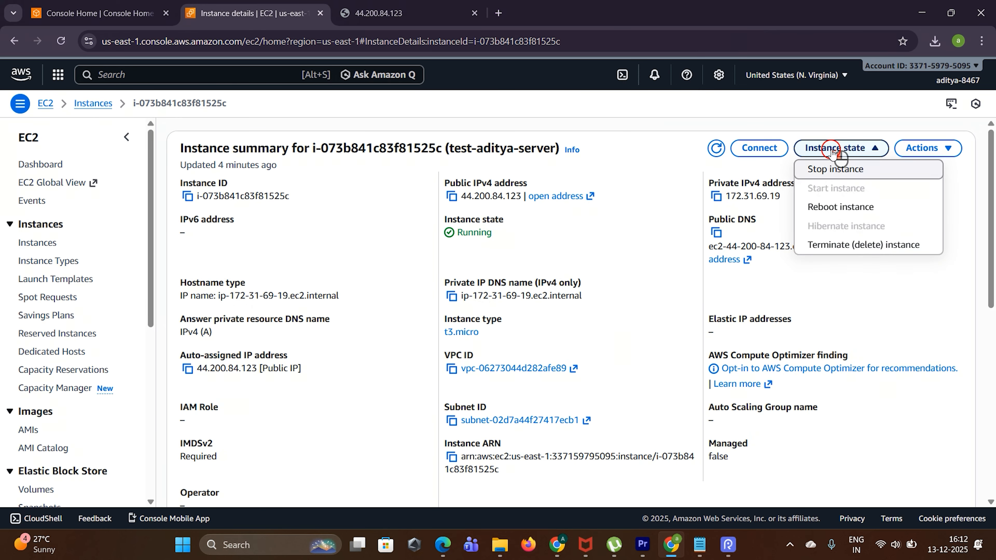
left_click(858, 176)
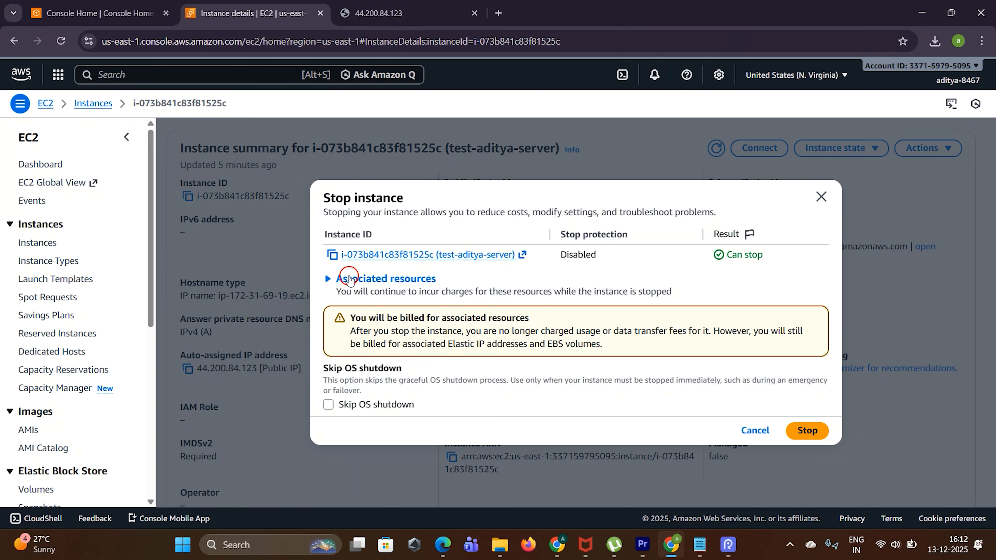
left_click(328, 279)
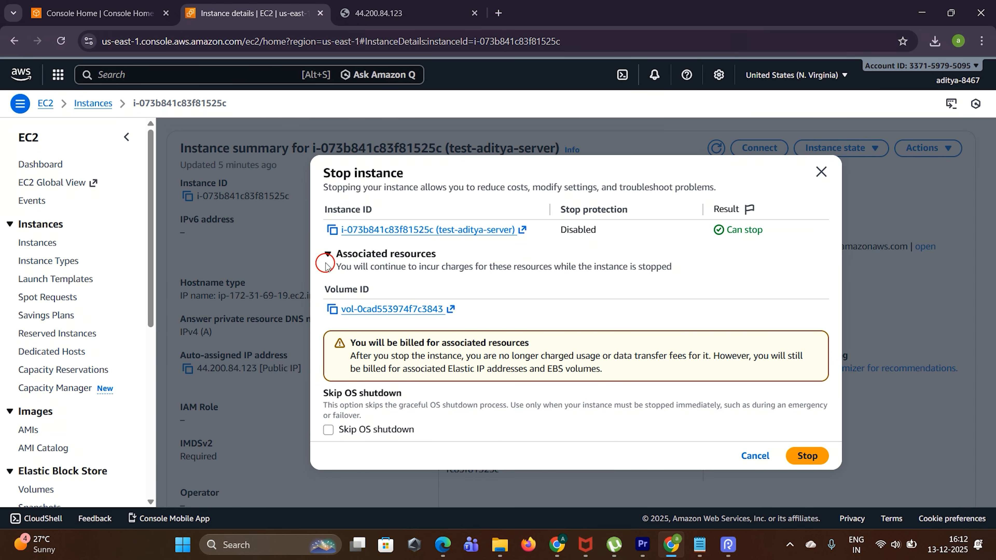
left_click(328, 254)
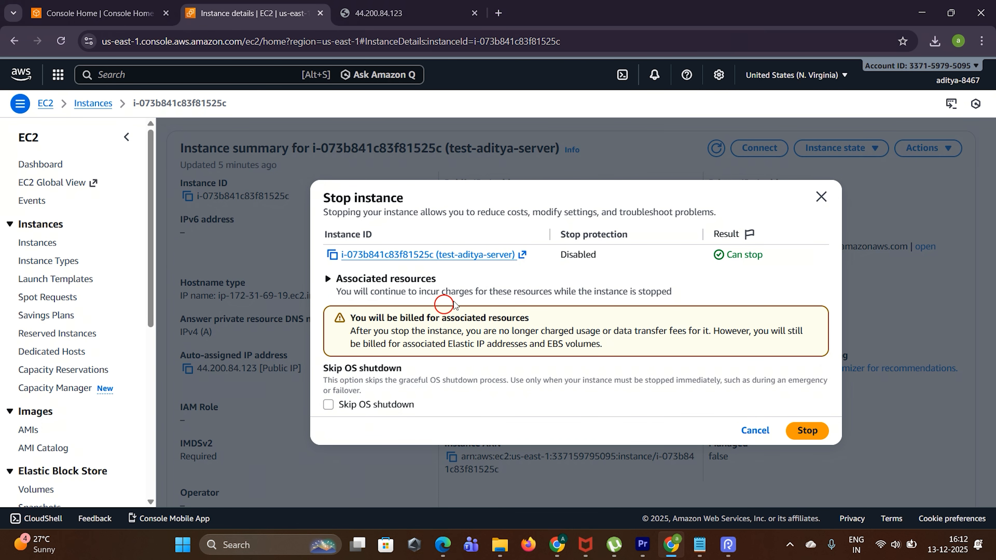
left_click(817, 432)
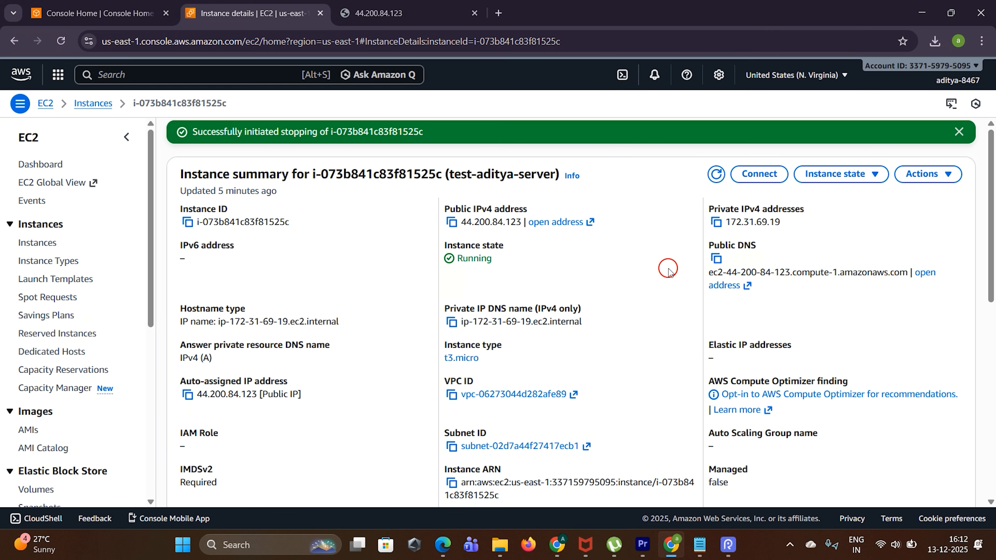
left_click_drag(501, 265, 445, 259)
left_click(594, 263)
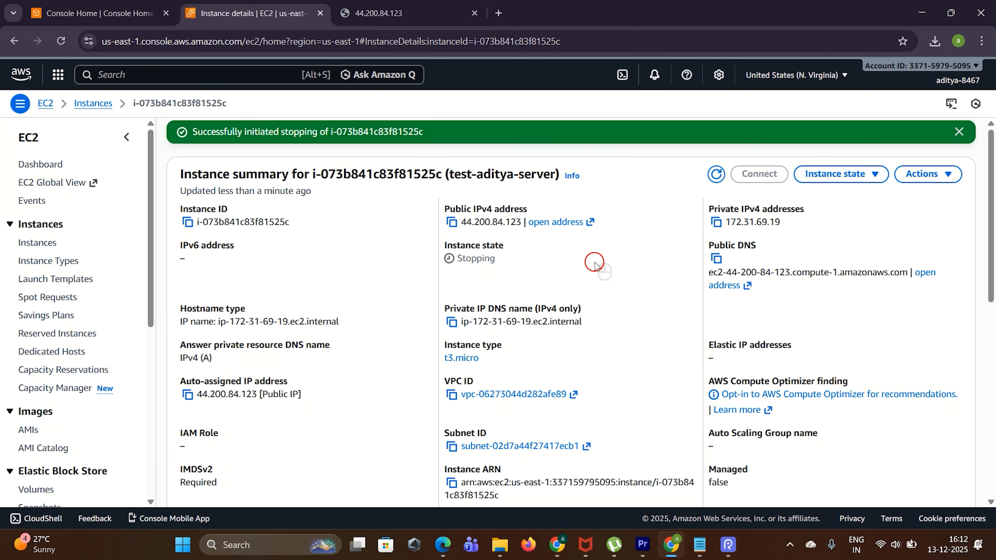
Reload the web page at 44.200.84.123 to test its availability, and return to the instance details.
left_click(380, 14)
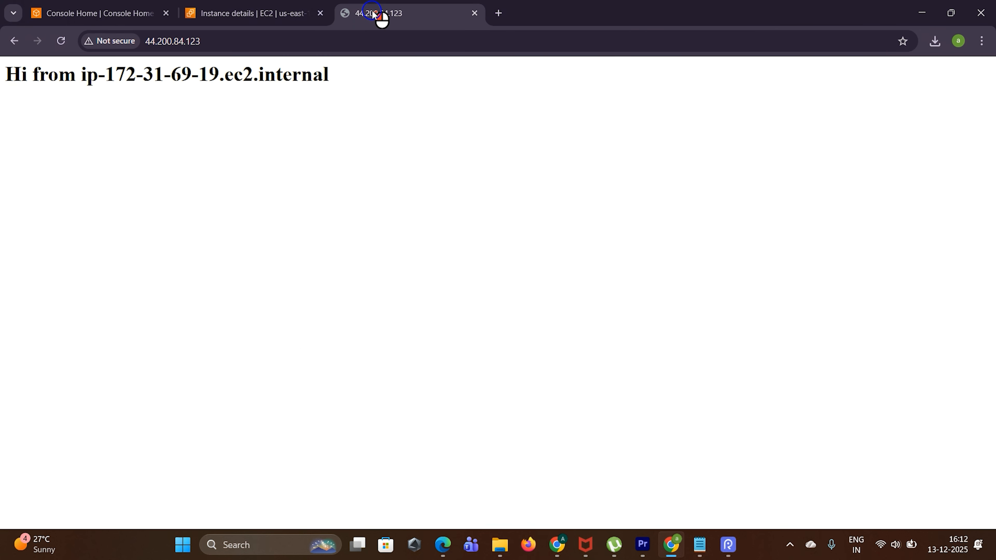
left_click(61, 41)
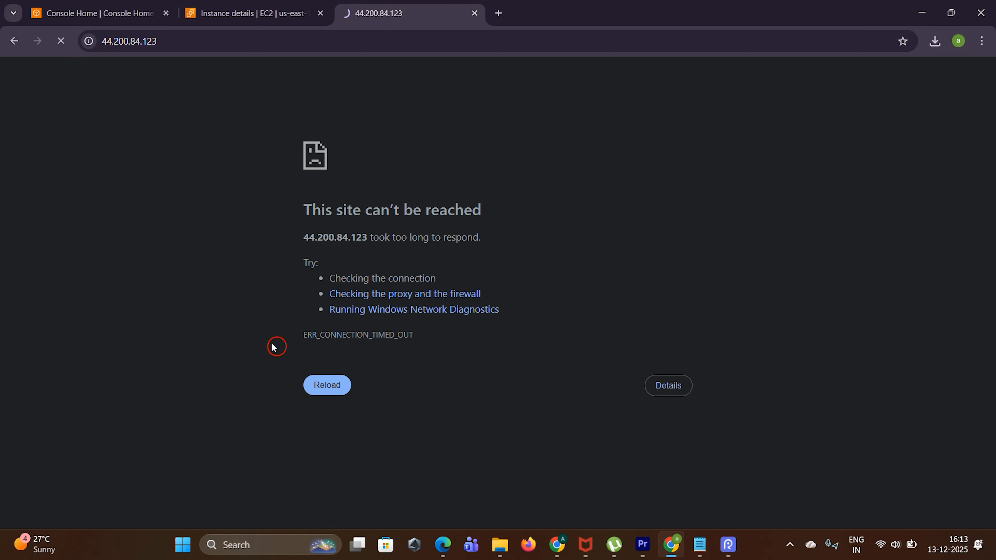
left_click(251, 15)
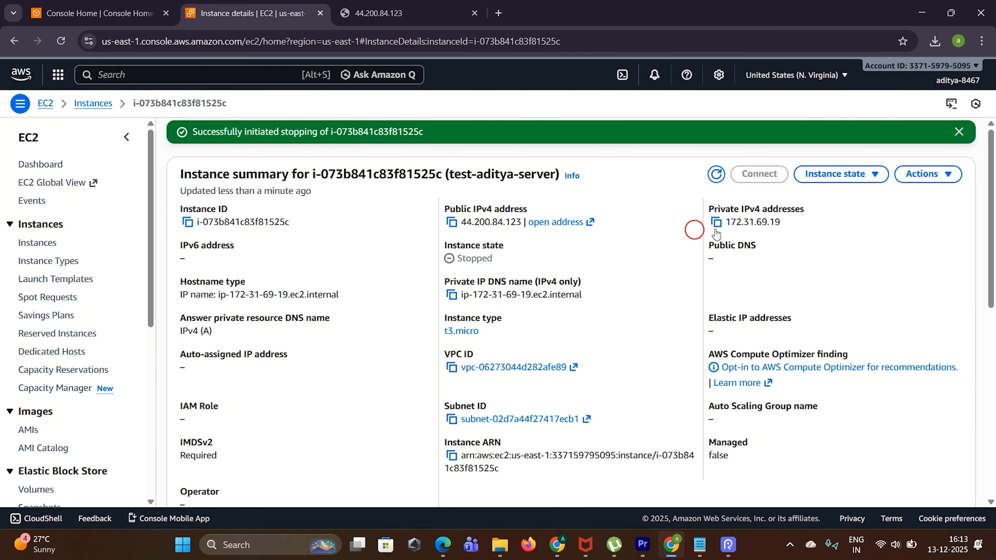
Read the termination confirmation for the stopped instance and leave it without terminating.
left_click(843, 181)
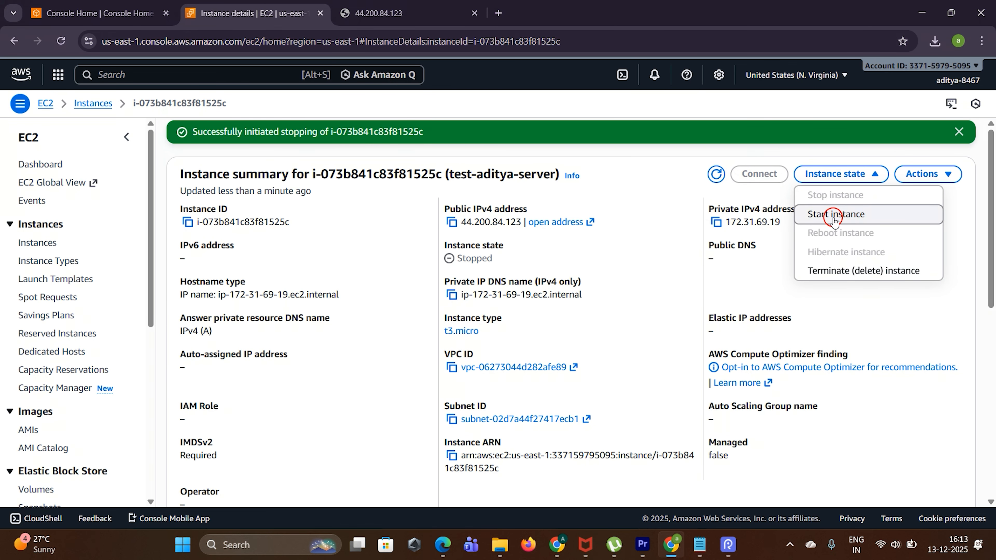
left_click(920, 271)
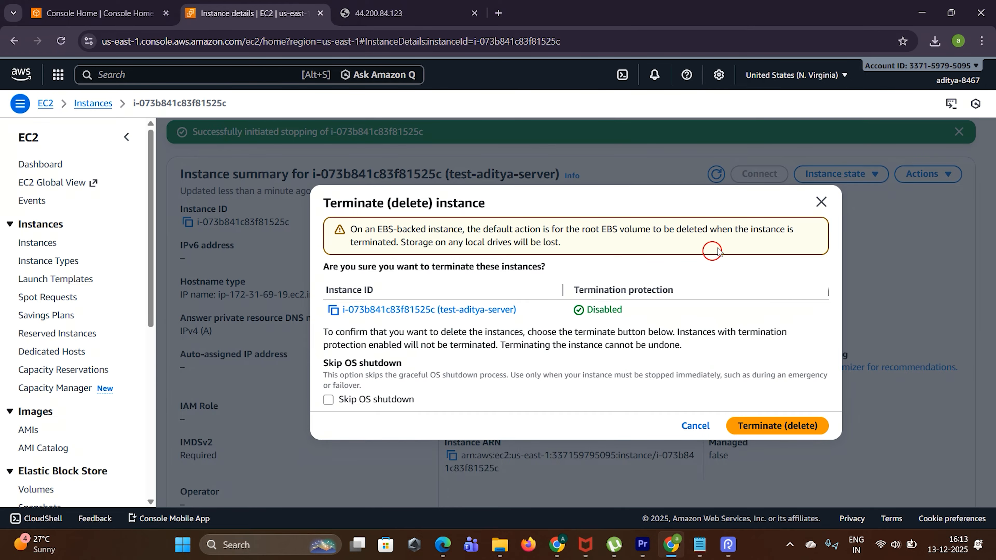
left_click(821, 202)
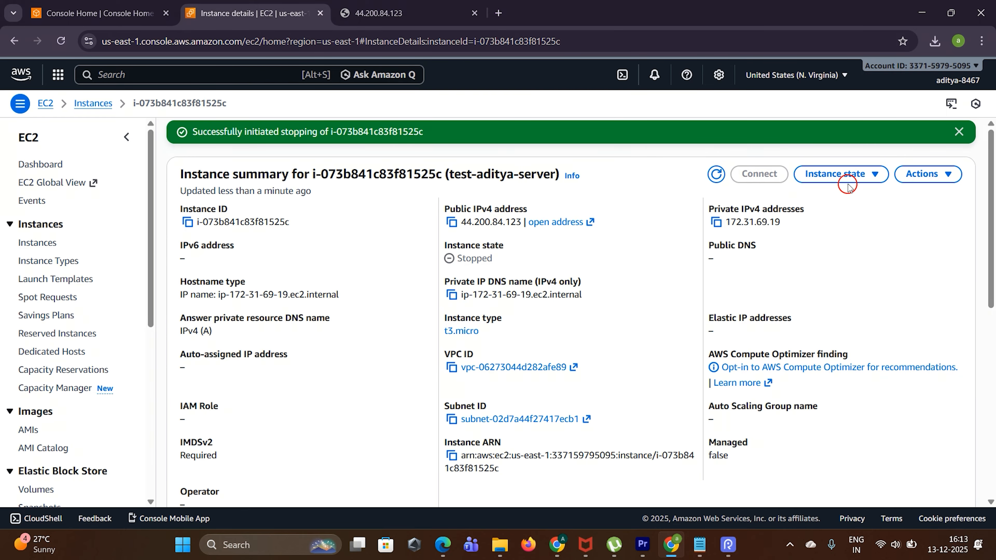
Examine which state actions are available for the stopped instance.
left_click(859, 179)
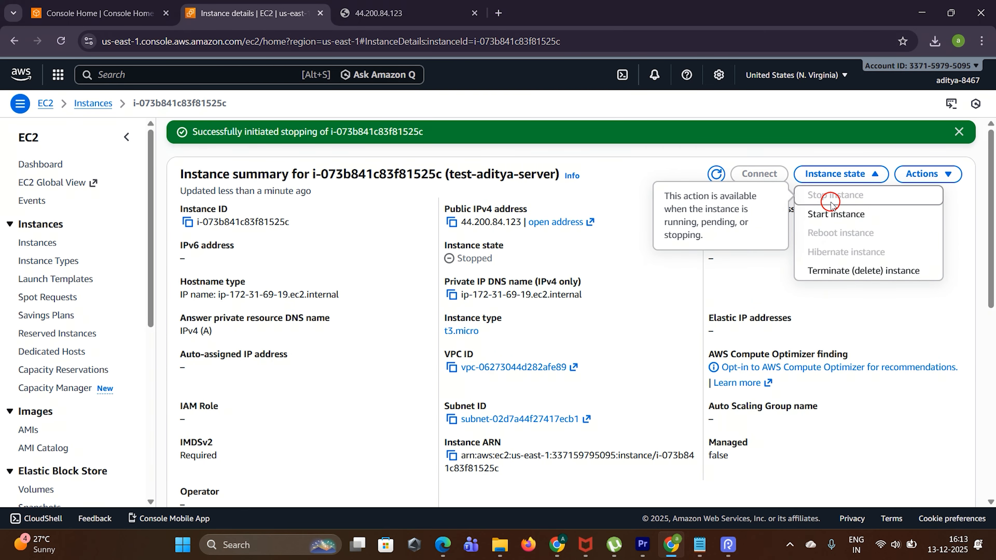
left_click(878, 340)
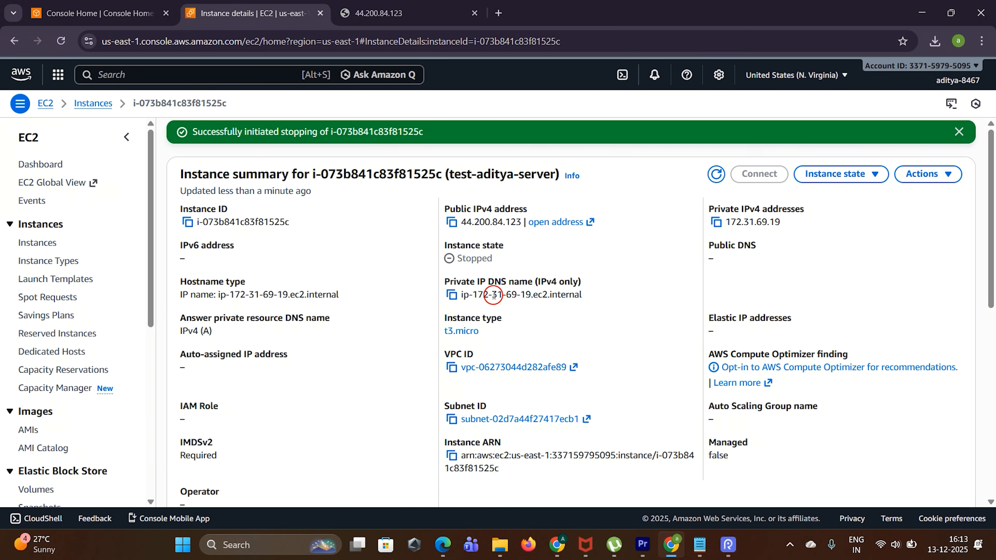
left_click(831, 174)
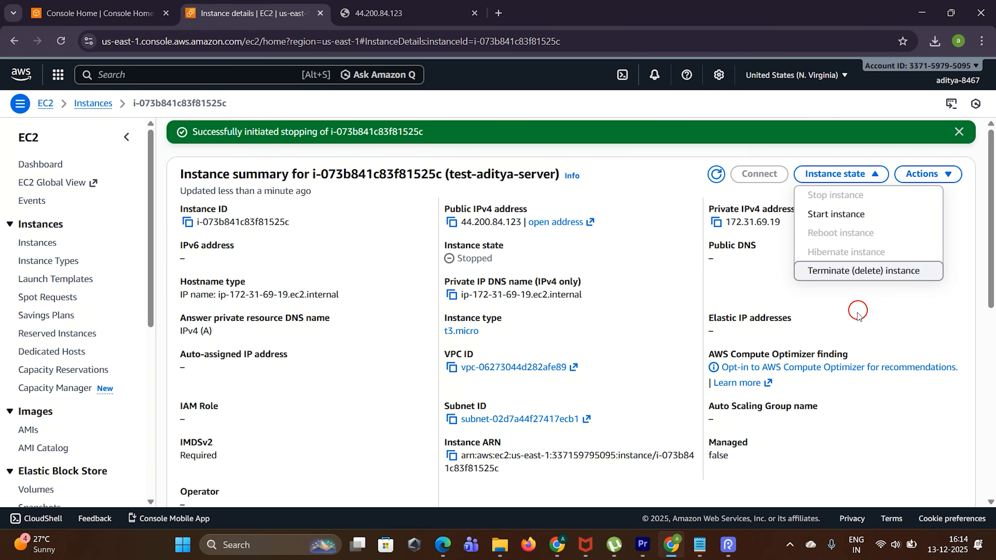